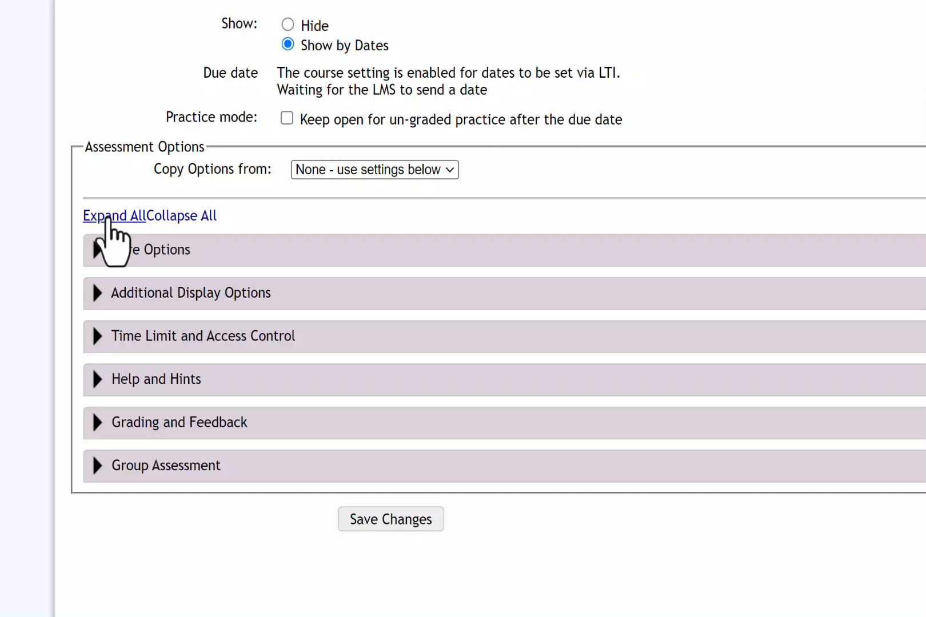
Step: Expand all assessment option sections and choose the submission type "Homework-style: new versions of individual questions"
left_click(107, 219)
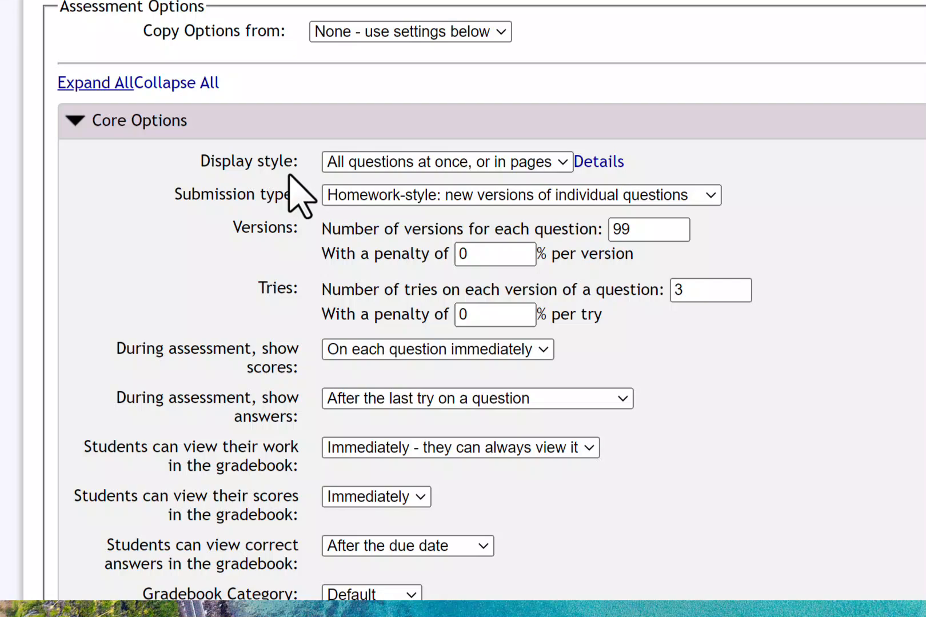
left_click(398, 162)
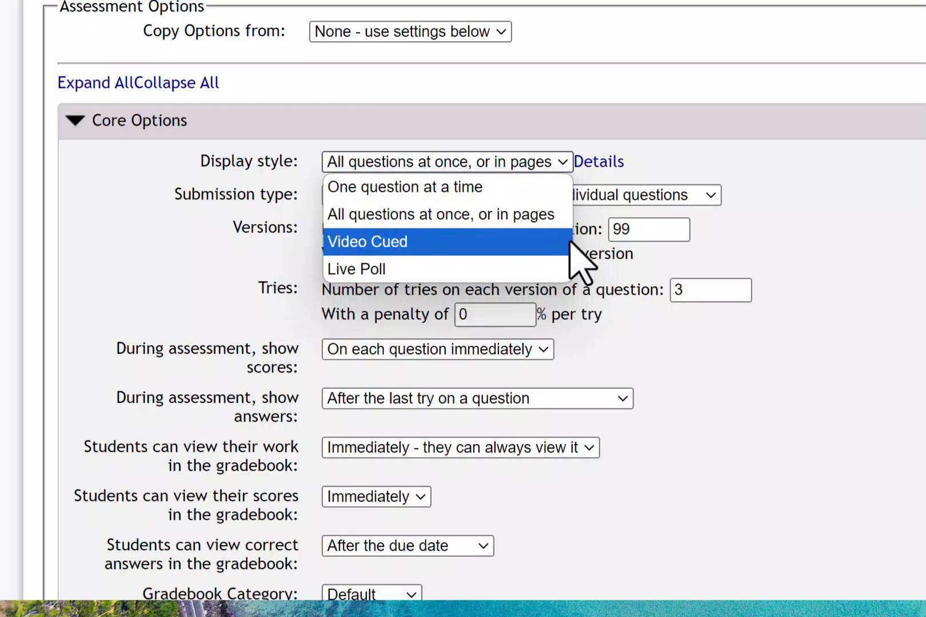
left_click(617, 213)
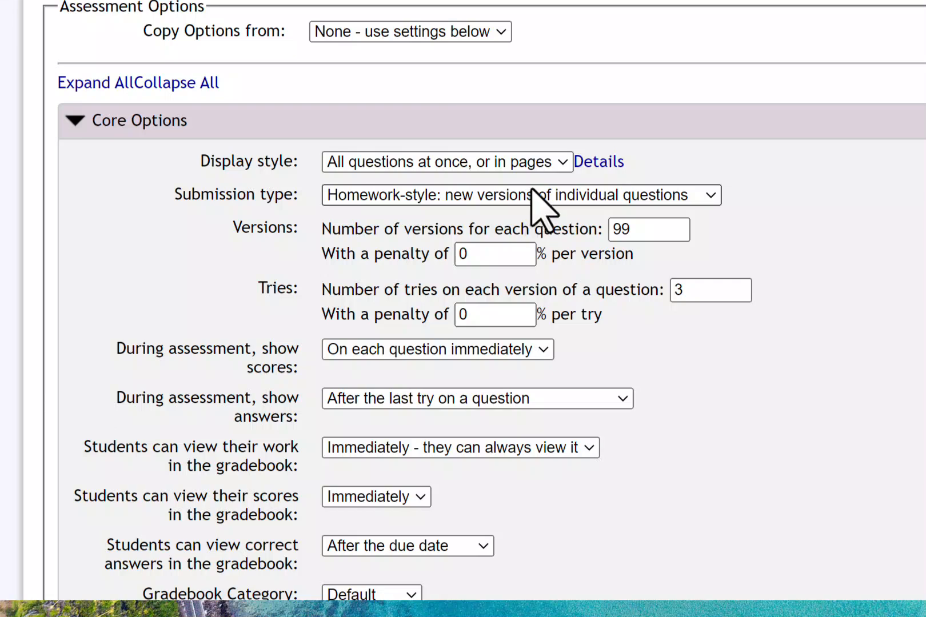
left_click(531, 195)
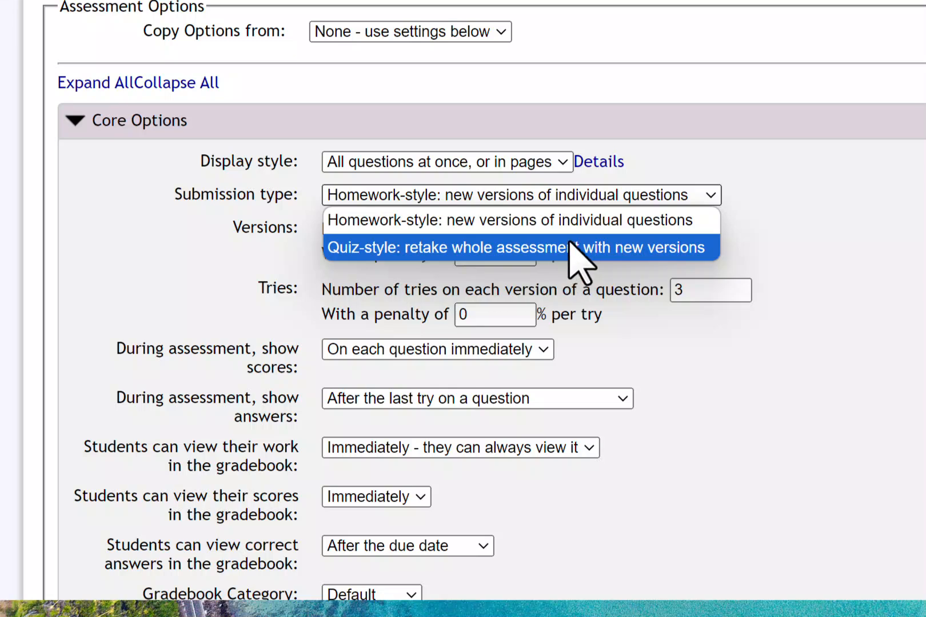
left_click(593, 224)
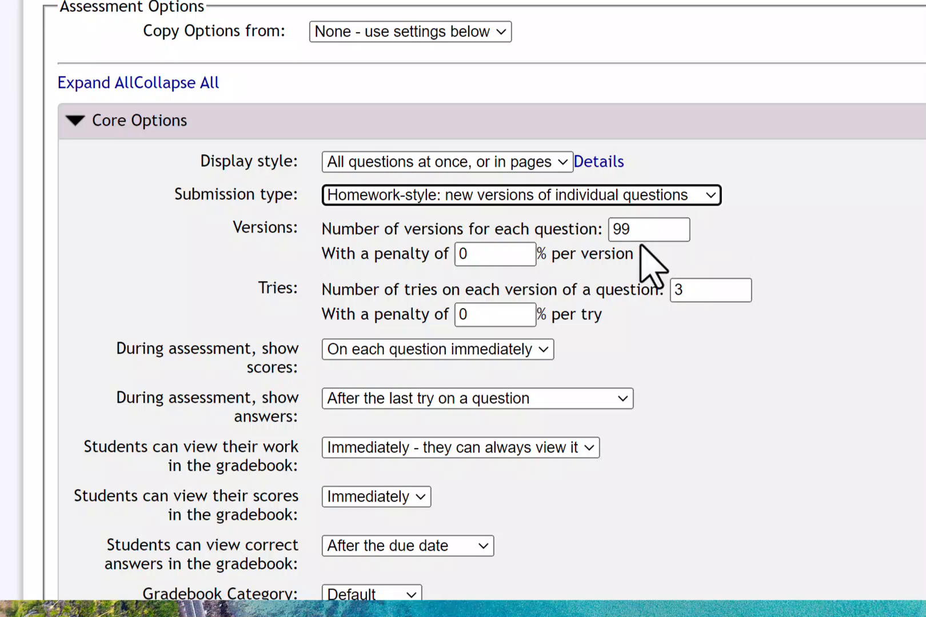
Step: During the assessment, show scores on each question immediately and show answers after the last try on a question
scroll(618, 248, "down", 2)
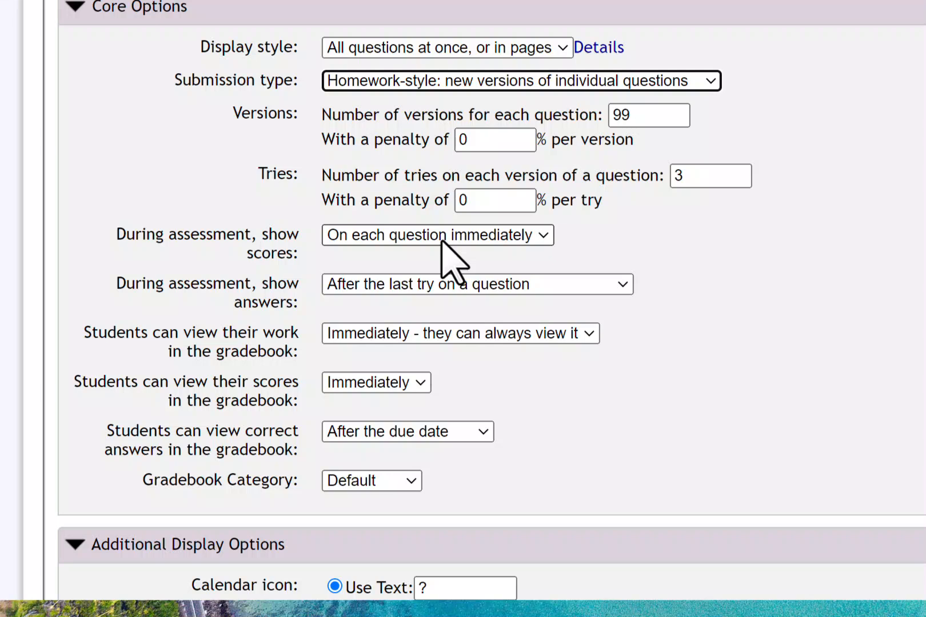
double_click(441, 242)
left_click(441, 243)
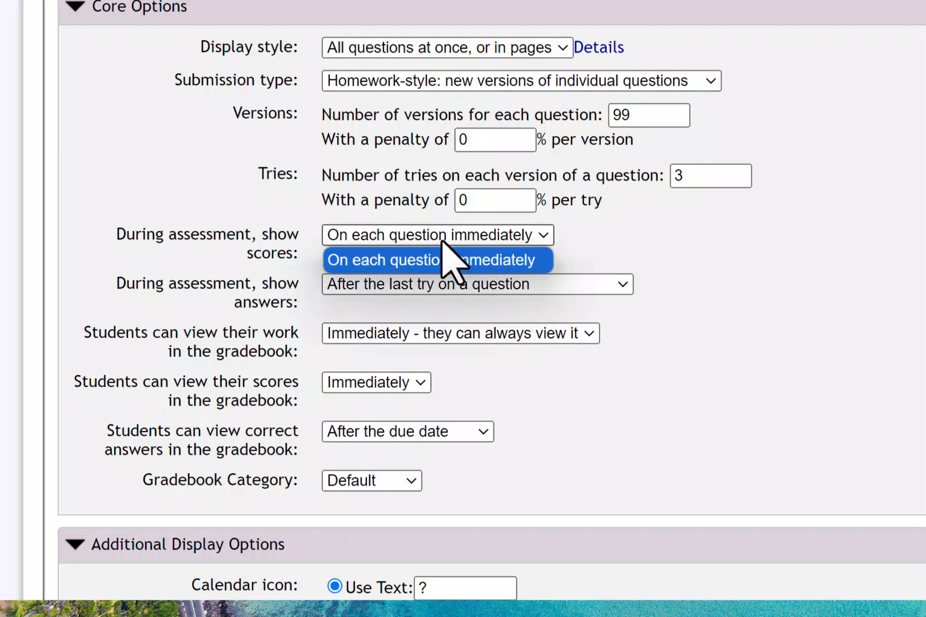
left_click(441, 243)
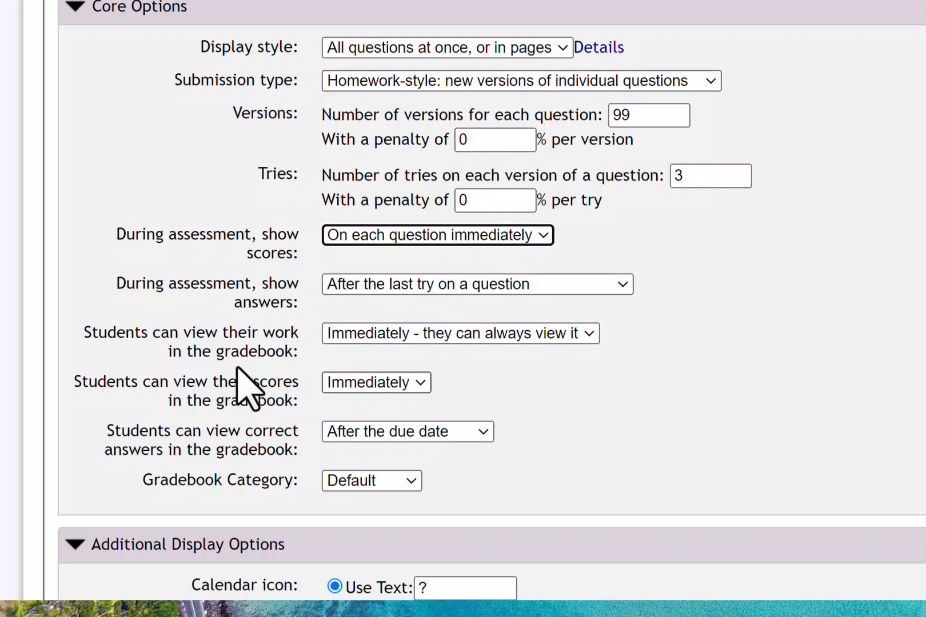
left_click(340, 289)
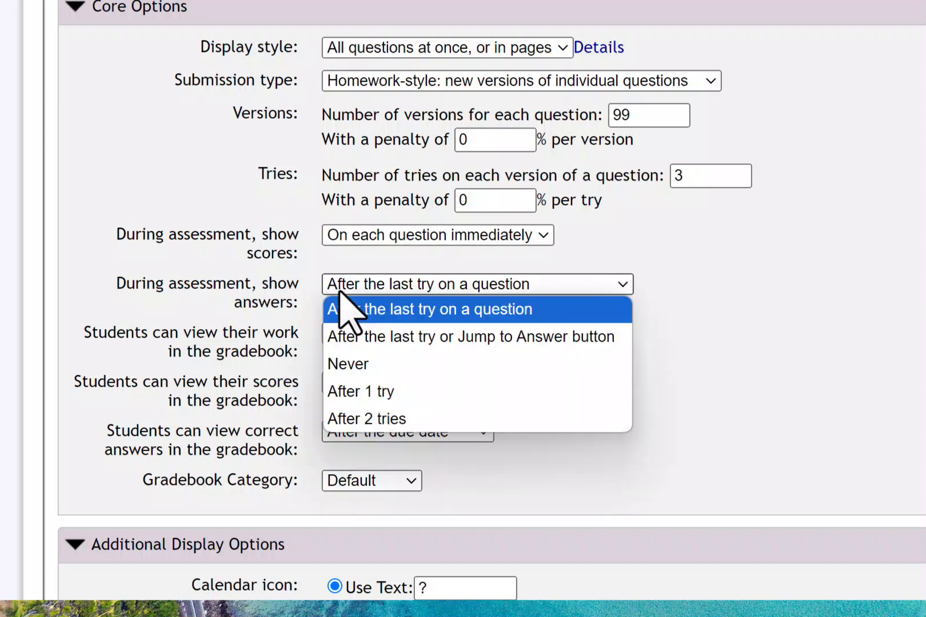
left_click(573, 313)
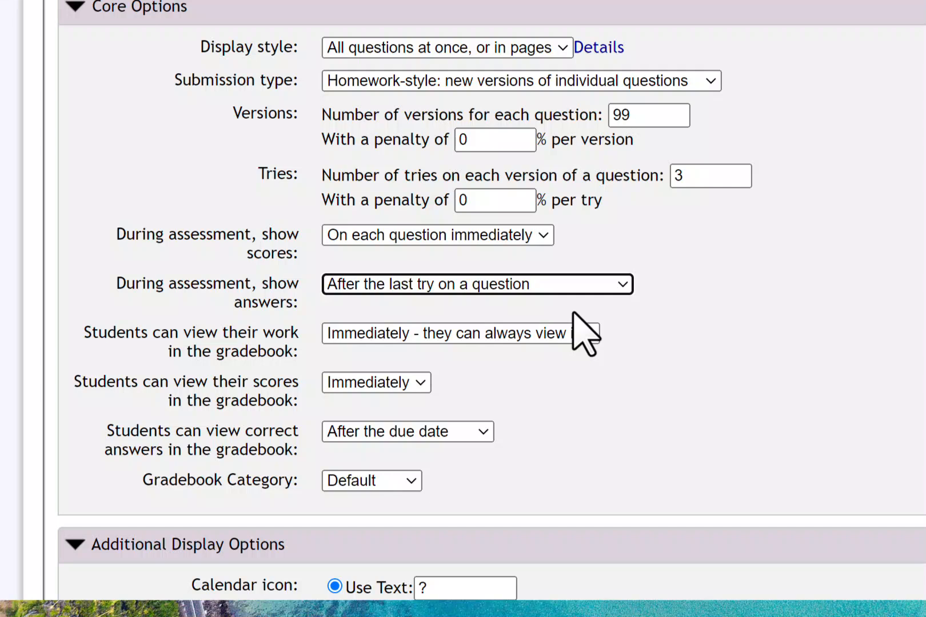
Step: Let students view both their work and their scores in the gradebook immediately
left_click(486, 333)
left_click(485, 337)
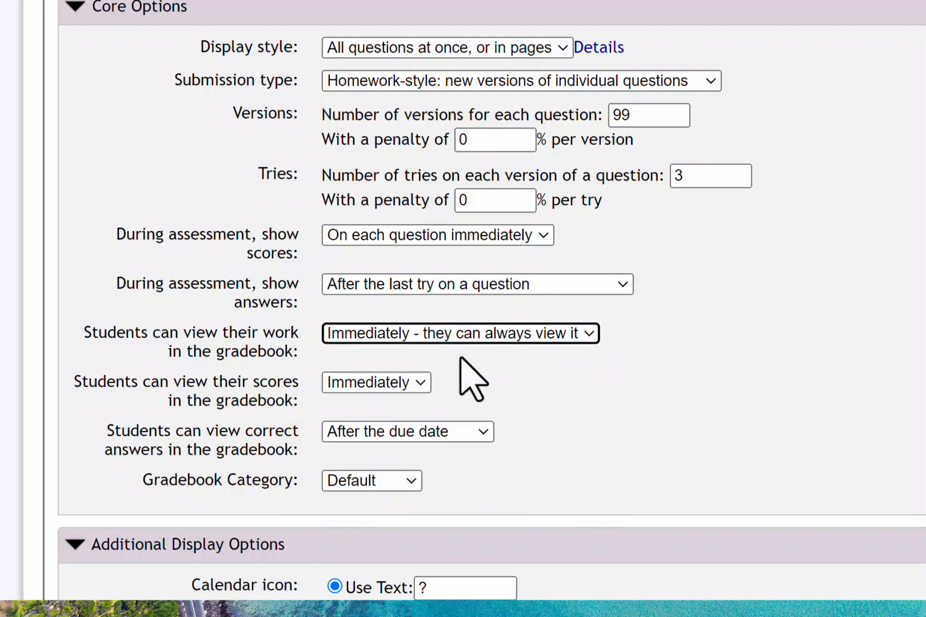
left_click(391, 387)
left_click(397, 394)
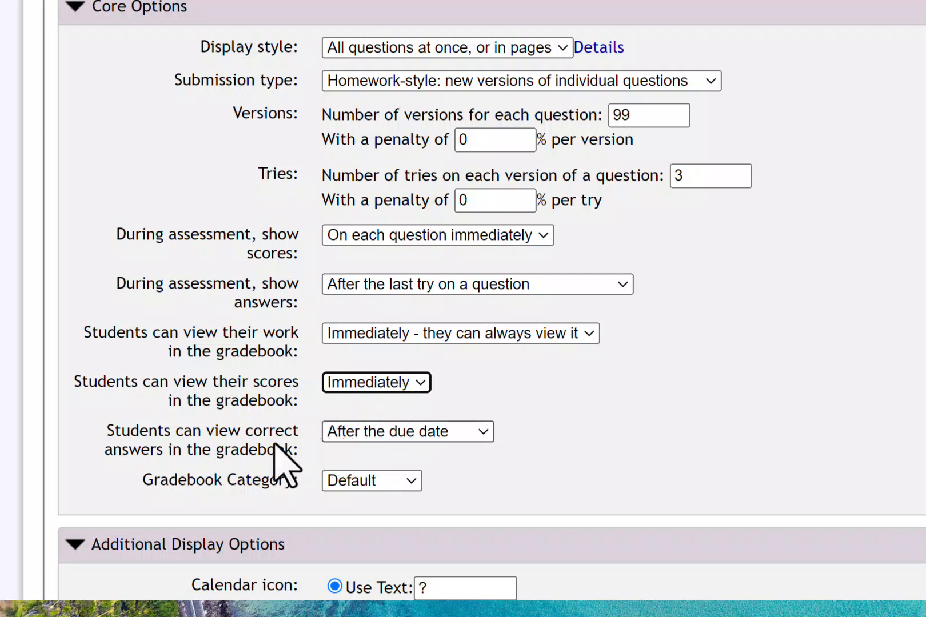
Step: Let students view correct answers in the gradebook after the due date, and set the gradebook category to Homework
left_click(354, 438)
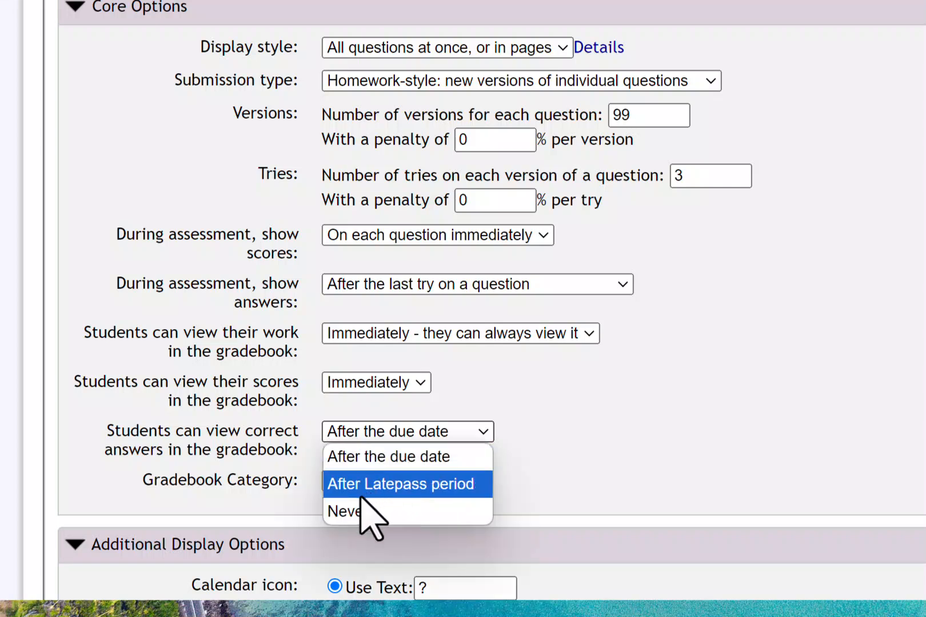
left_click(380, 457)
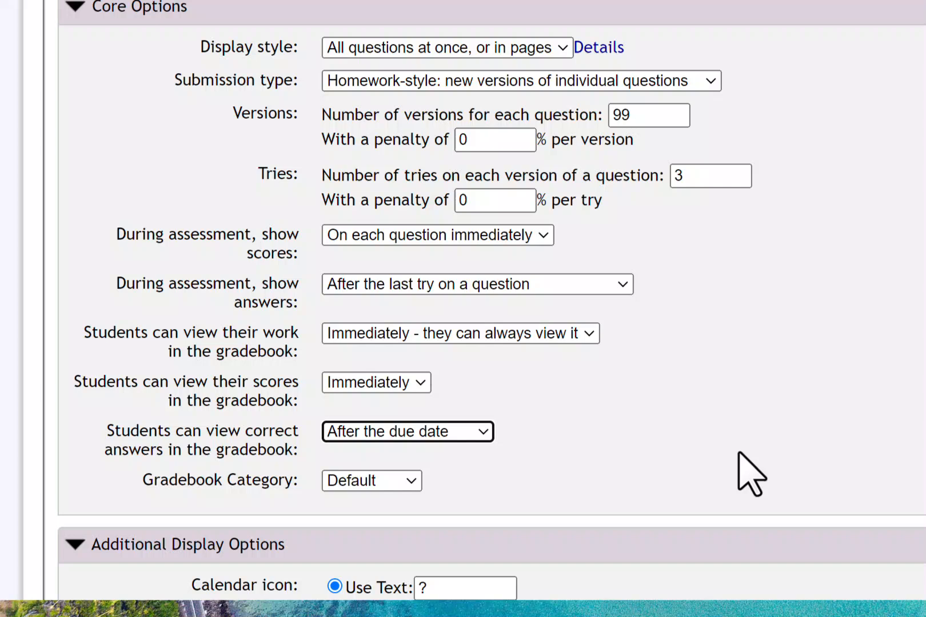
left_click(375, 479)
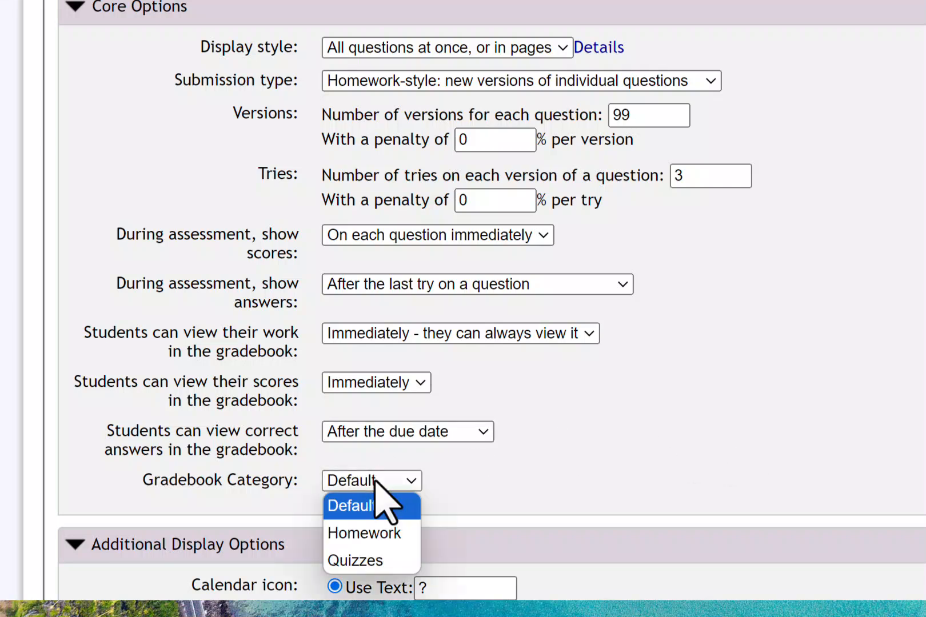
left_click(386, 534)
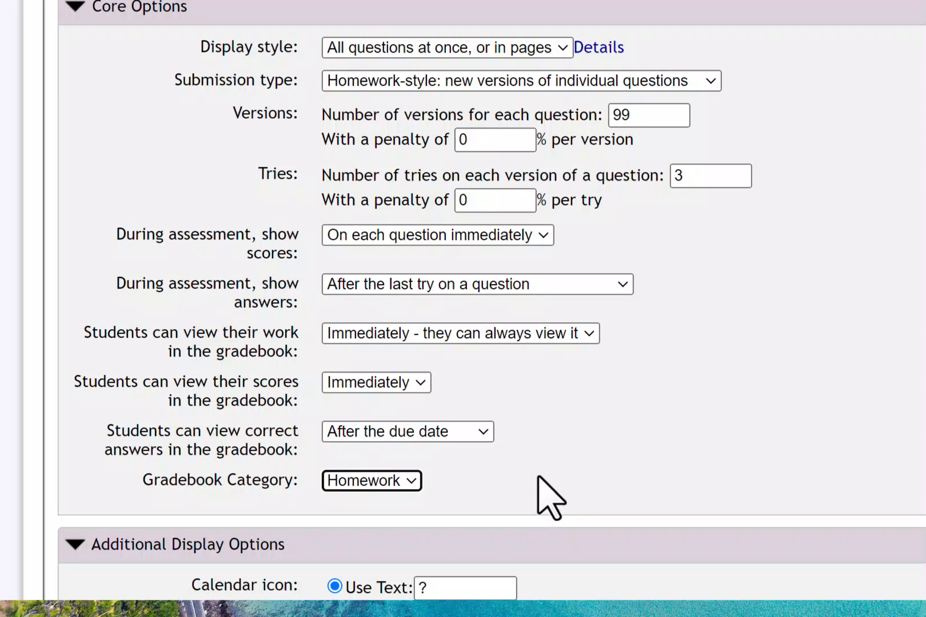
Step: Review the remaining display, access, help, grading and group assessment options, and save the assessment changes
scroll(245, 207, "down", 6)
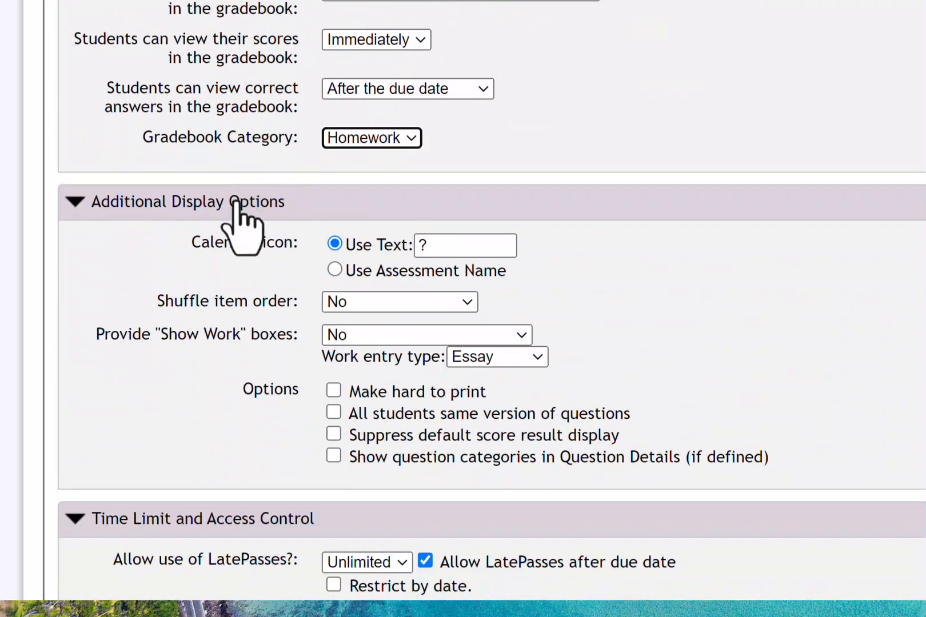
scroll(215, 248, "down", 2)
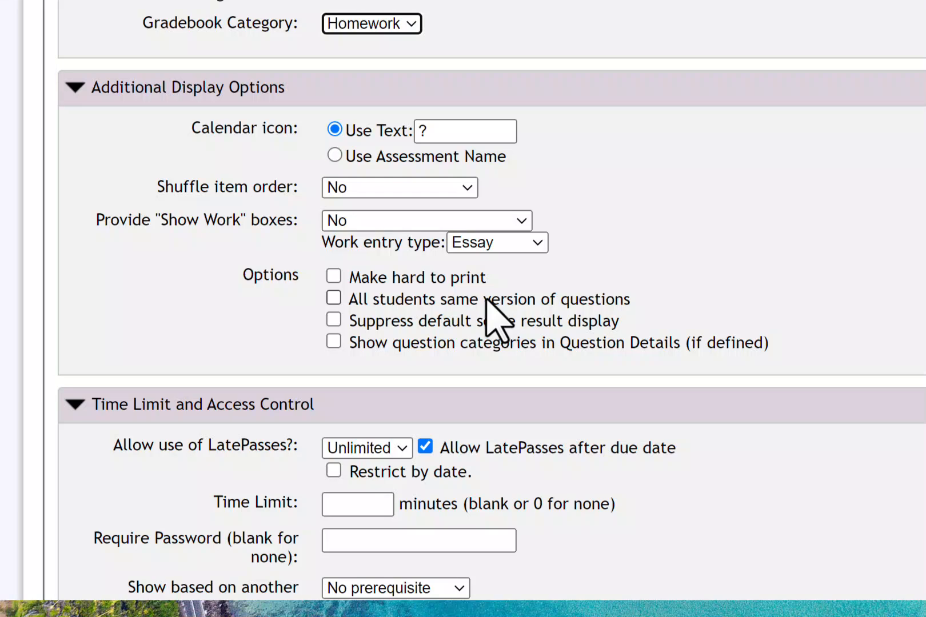
scroll(486, 298, "down", 4)
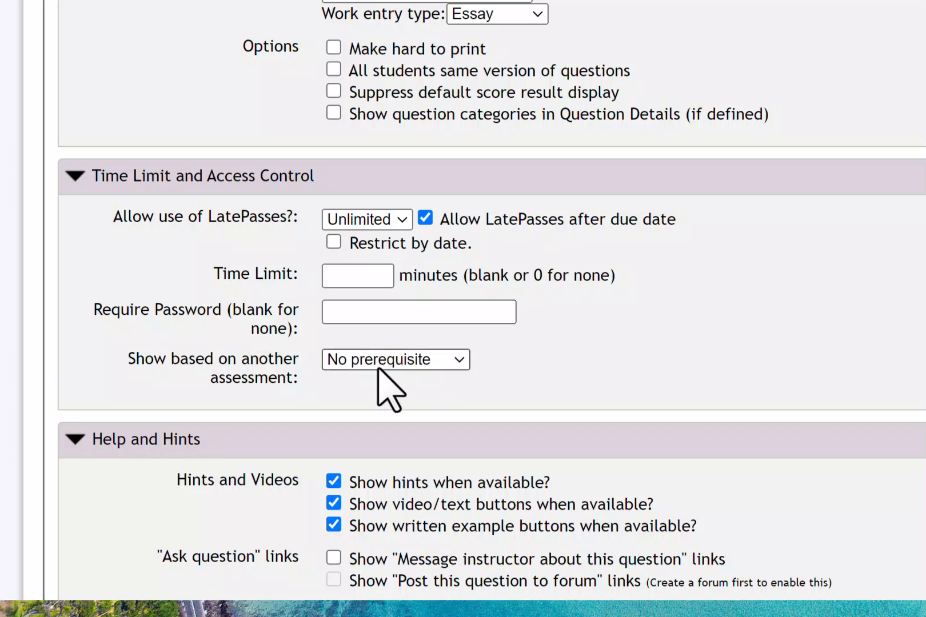
scroll(378, 369, "down", 2)
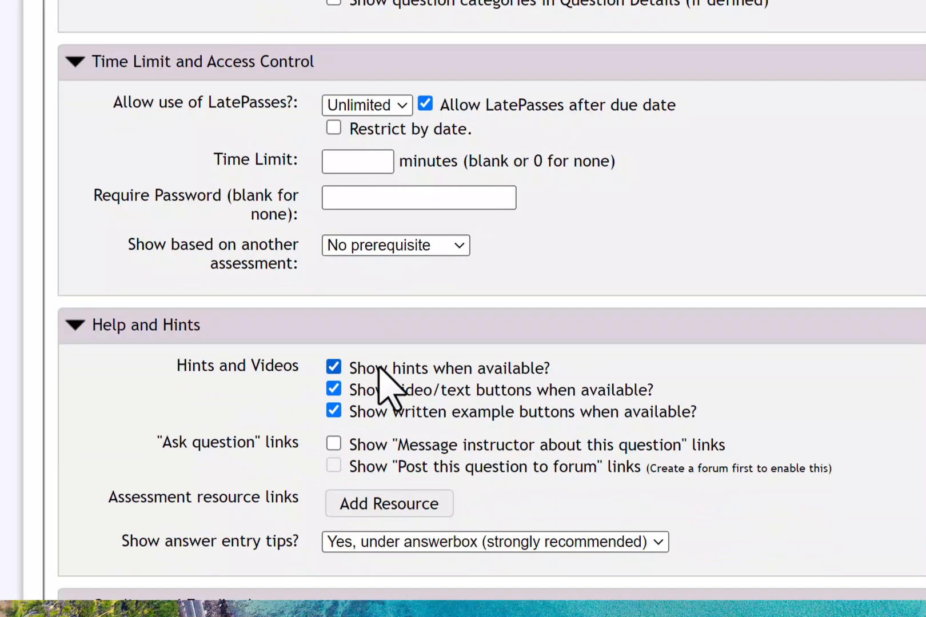
scroll(379, 366, "down", 2)
scroll(380, 371, "down", 2)
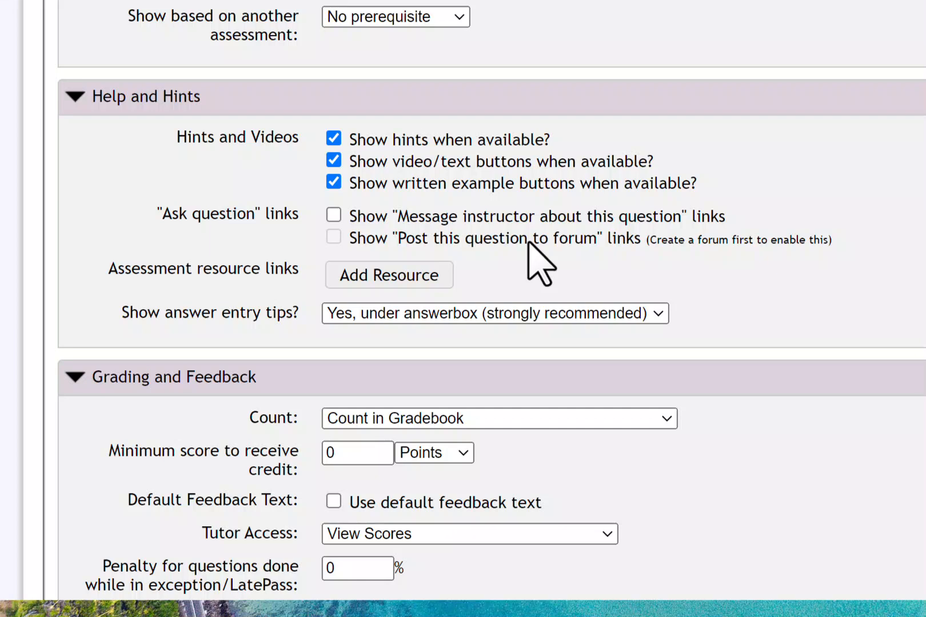
scroll(197, 216, "down", 2)
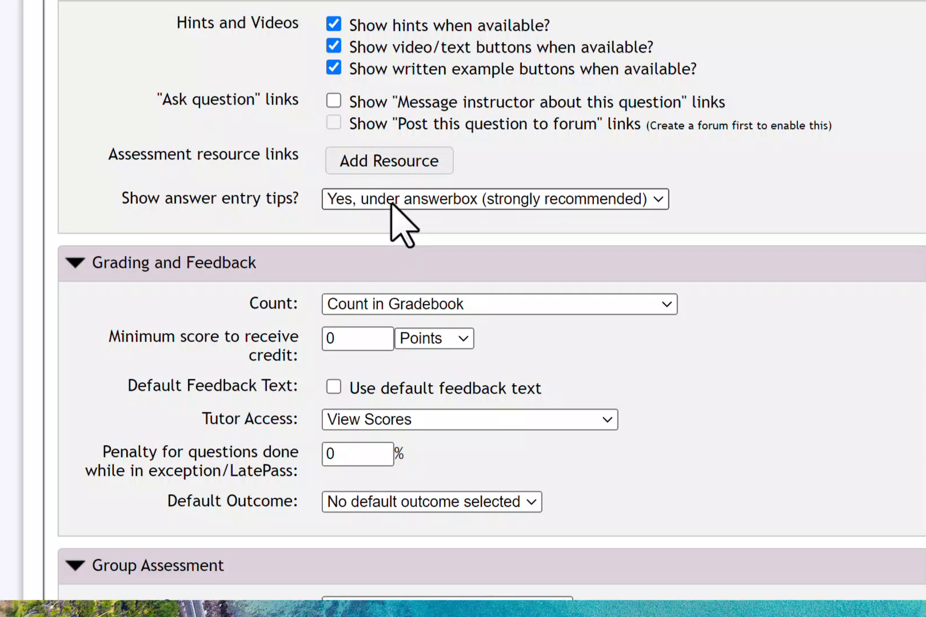
scroll(395, 211, "down", 4)
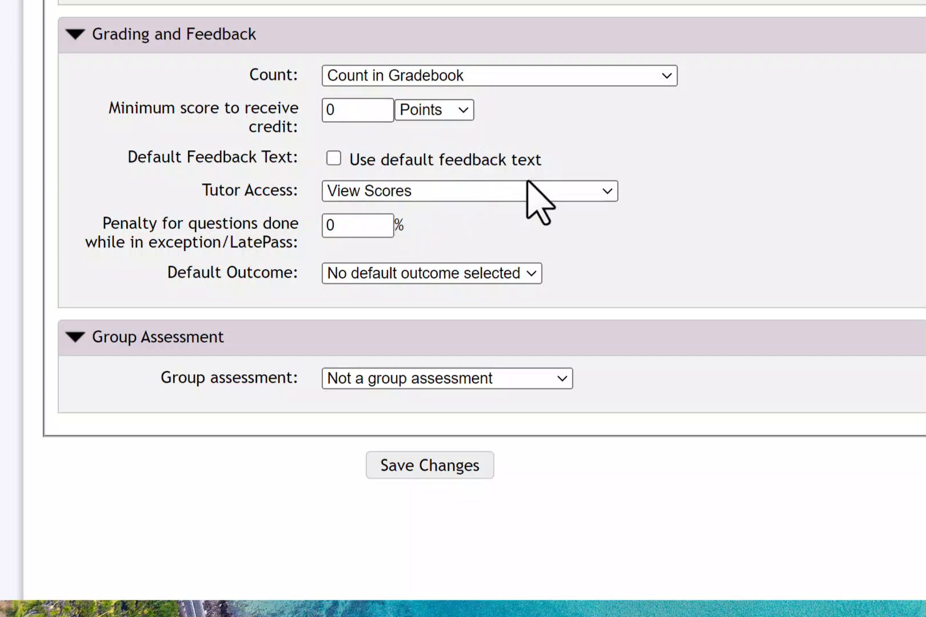
scroll(458, 283, "down", 1)
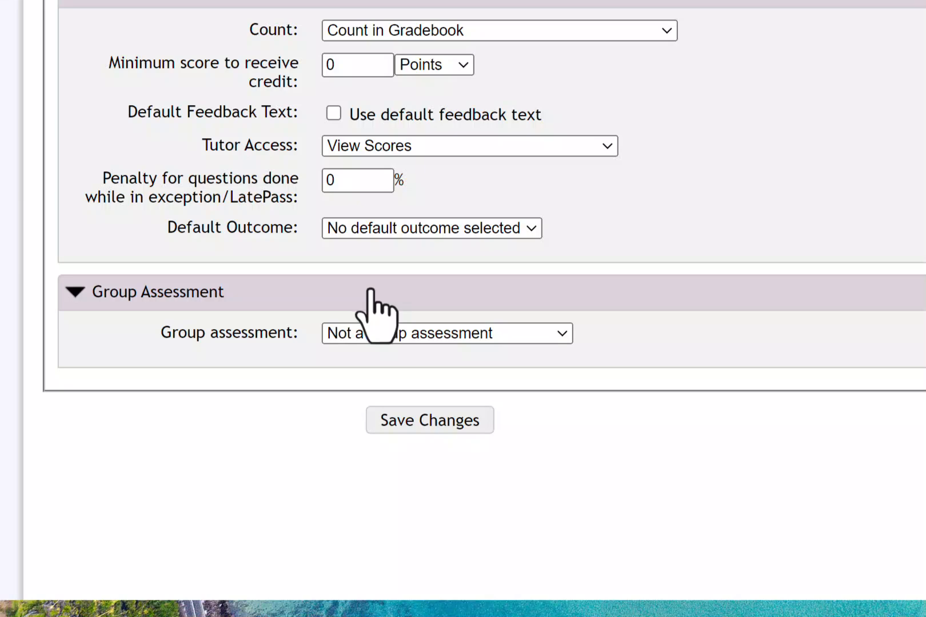
left_click(449, 422)
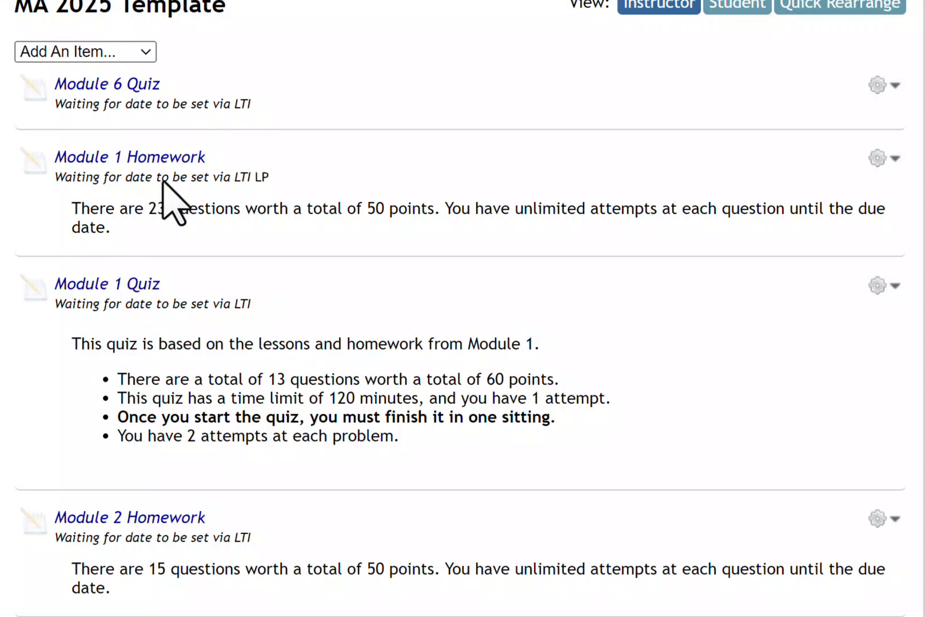
Step: Open the settings of Module 2 Homework from the course item list
scroll(165, 182, "down", 6)
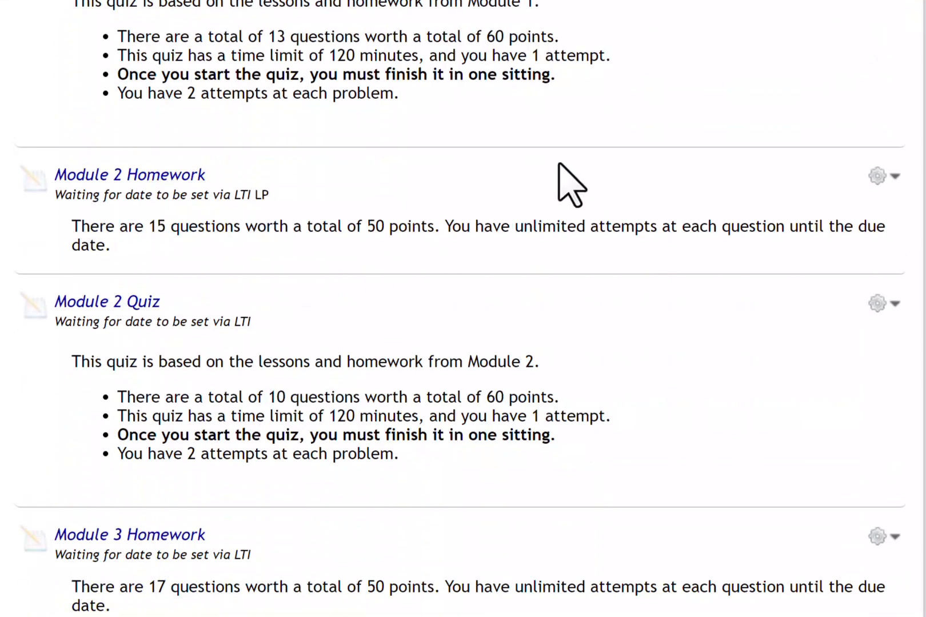
left_click(883, 178)
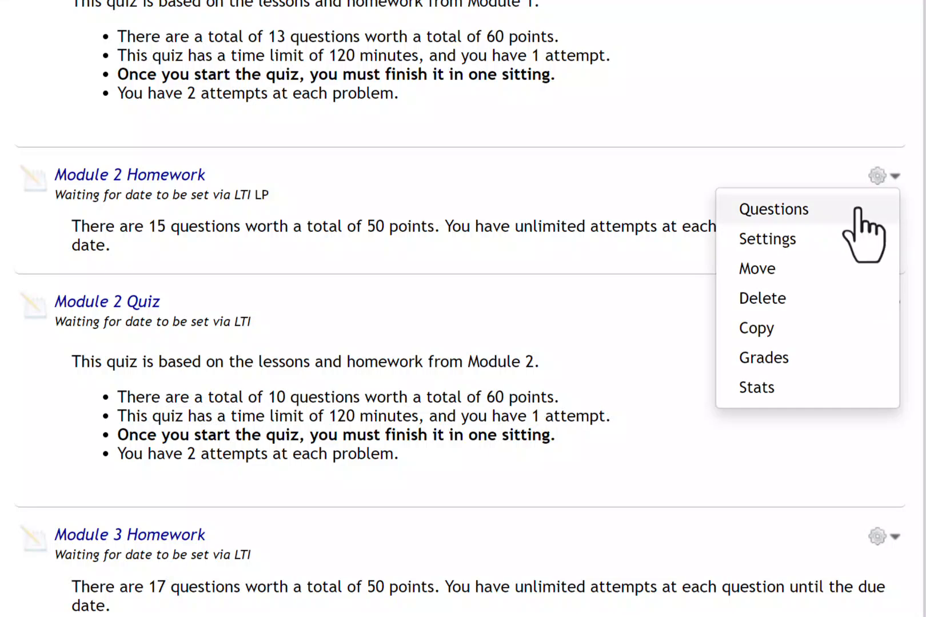
left_click(831, 240)
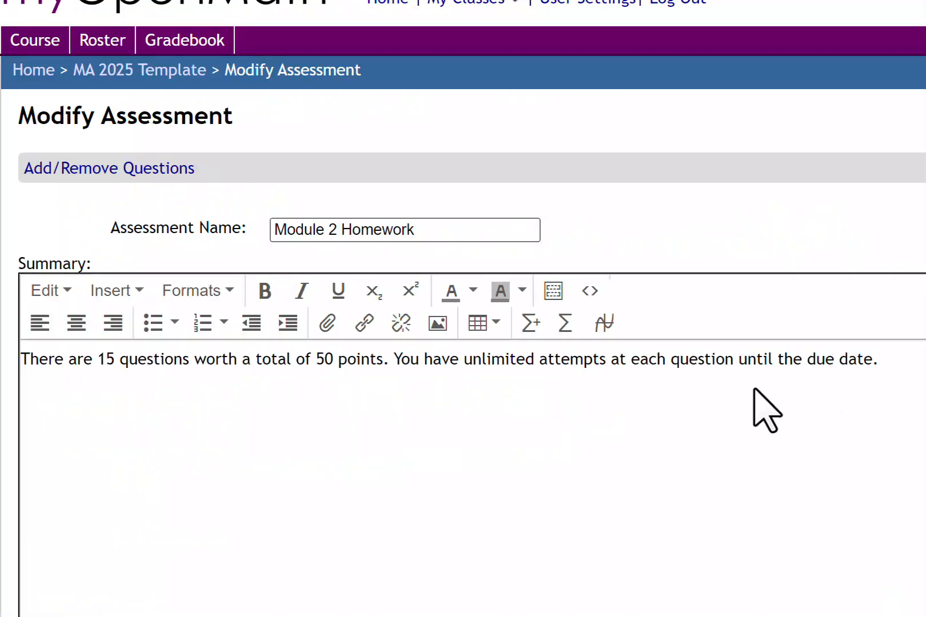
Step: Copy the assessment options from Module 1 Homework into Module 2 Homework and save the changes
scroll(764, 407, "down", 7)
scroll(766, 384, "down", 11)
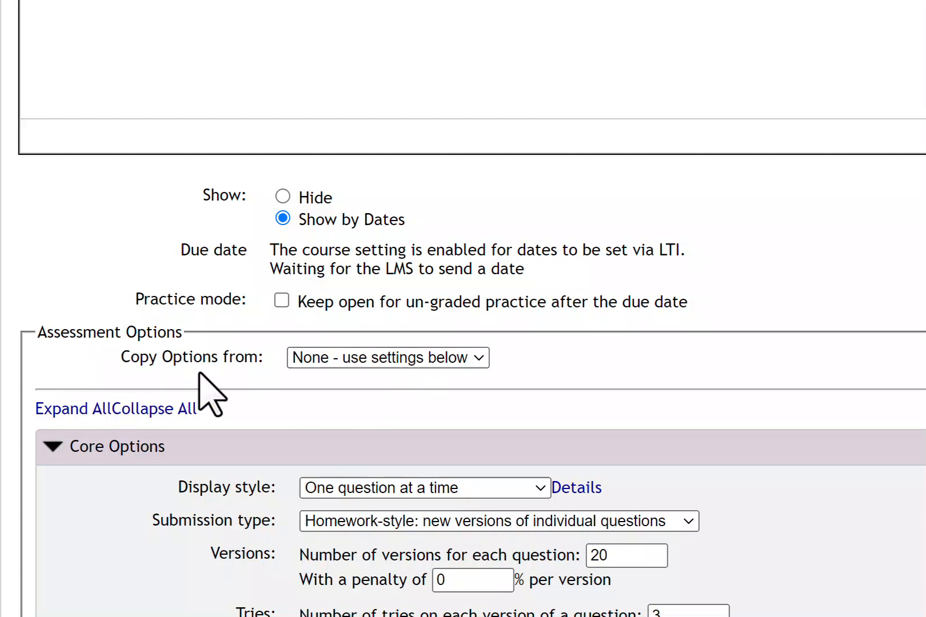
left_click(379, 363)
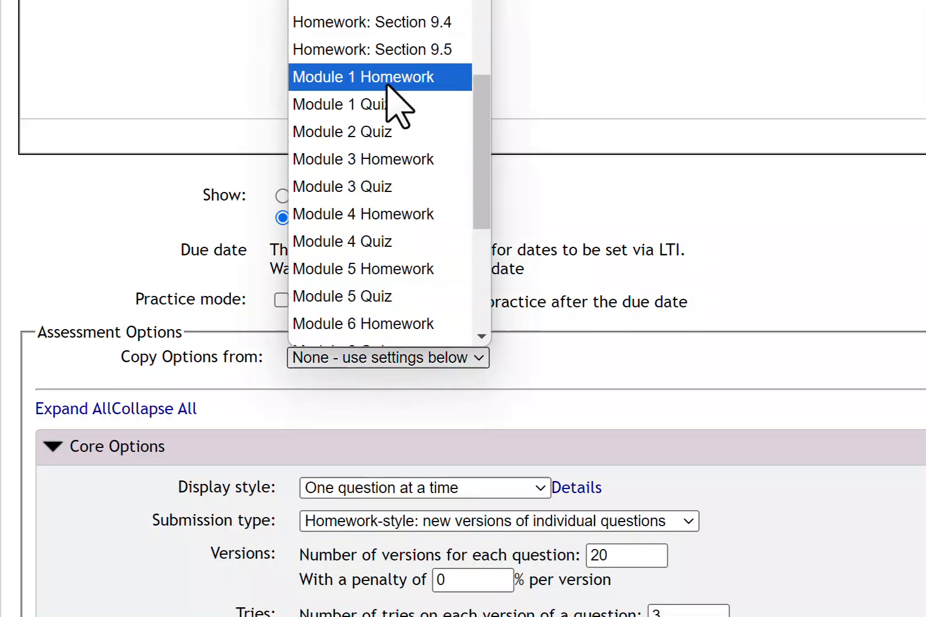
left_click(387, 80)
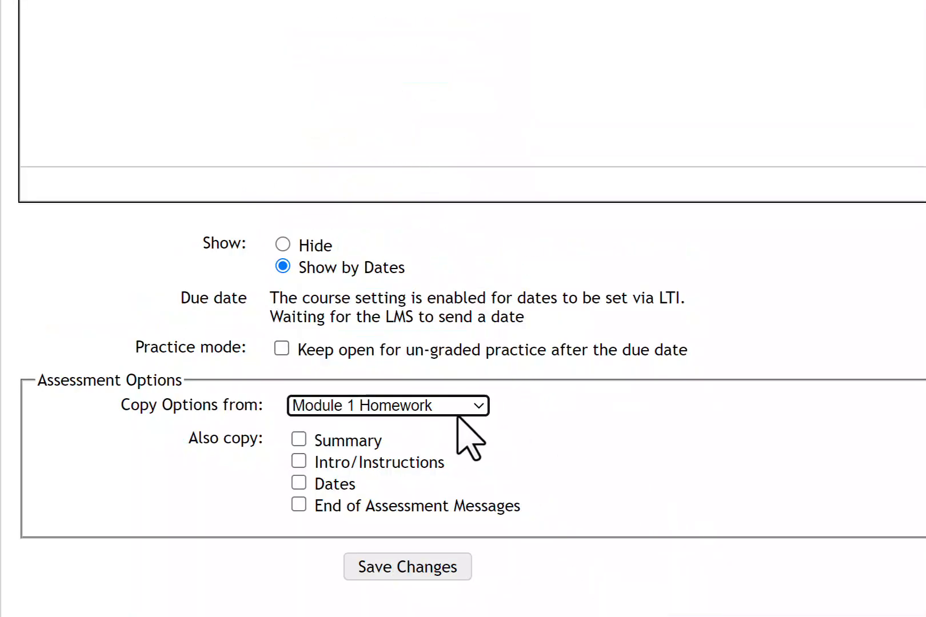
left_click(457, 563)
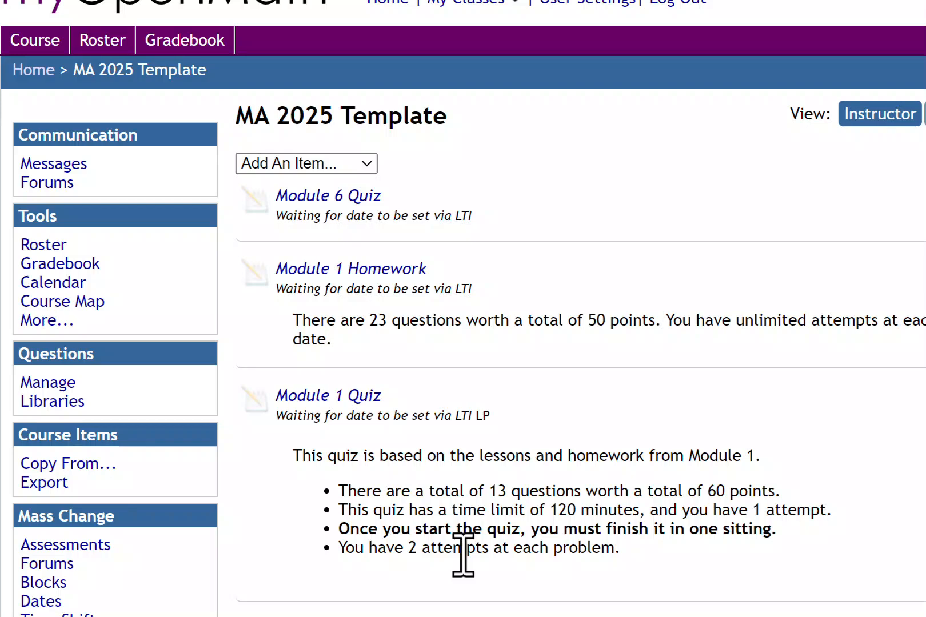
Step: Open the settings of Module 3 Homework from the course item list
scroll(463, 555, "down", 10)
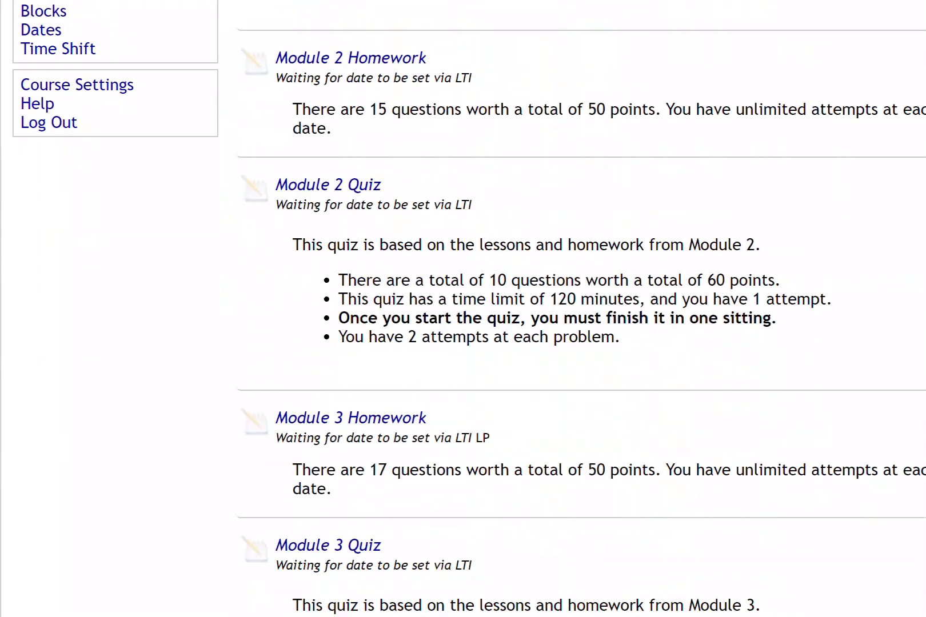
left_click(891, 300)
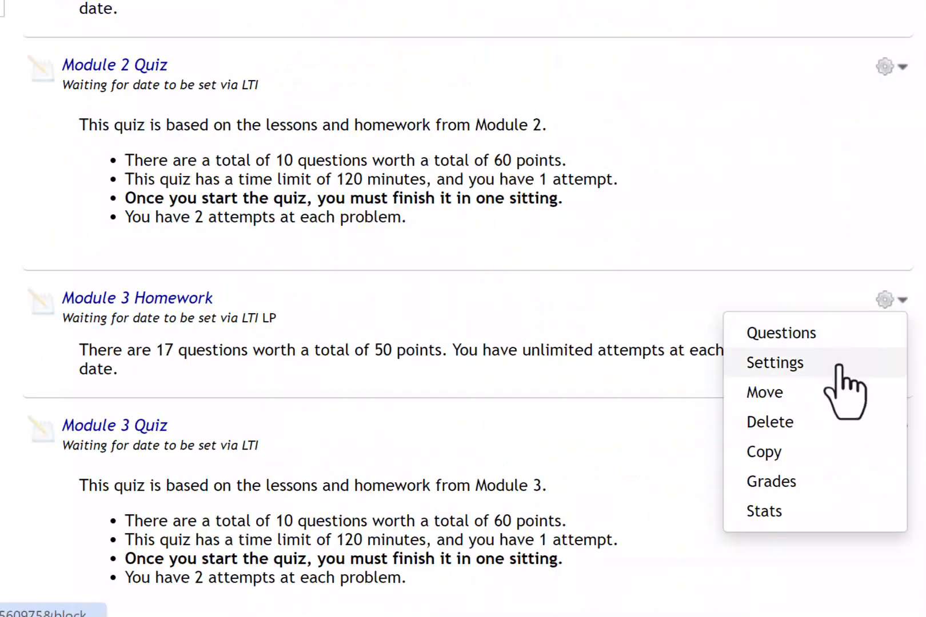
left_click(840, 366)
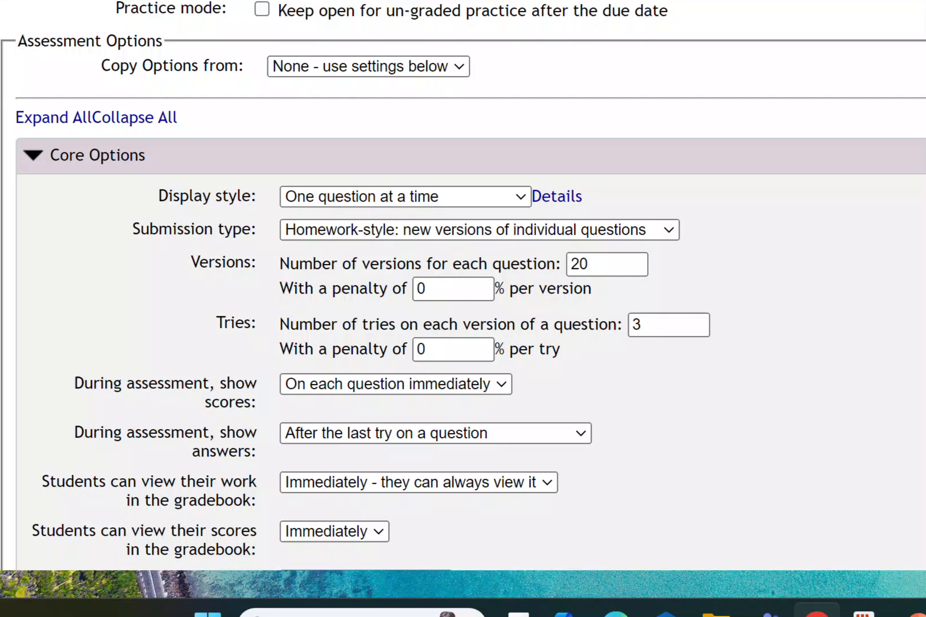
Step: Copy the assessment options from Module 1 Homework into Module 3 Homework and save the changes
left_click(435, 71)
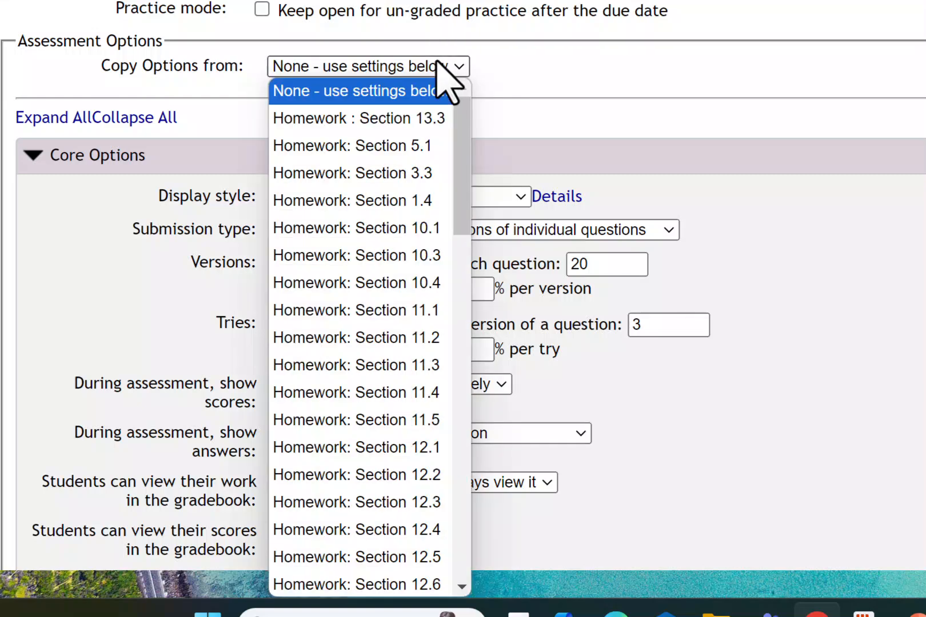
scroll(431, 137, "down", 15)
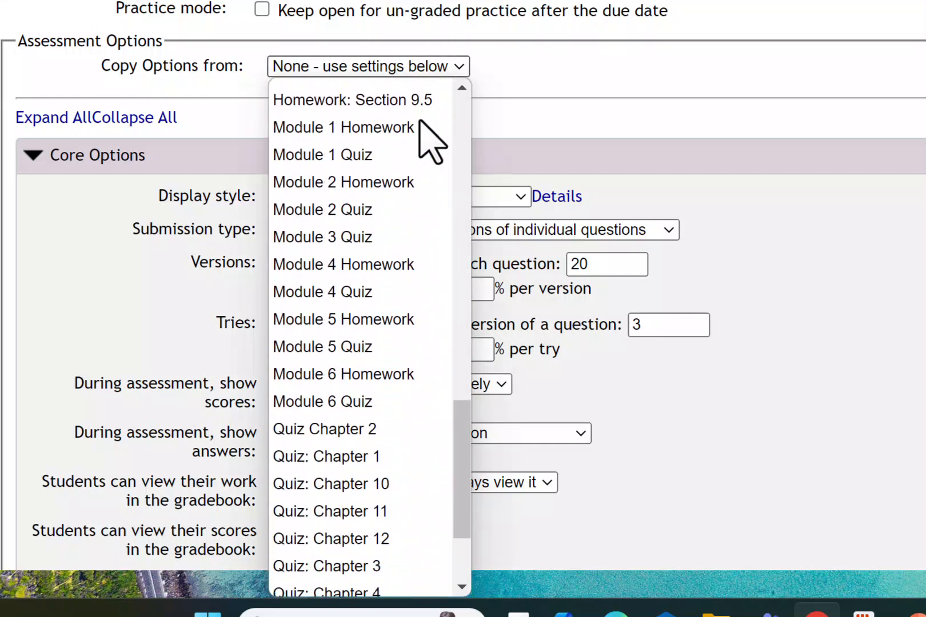
left_click(389, 136)
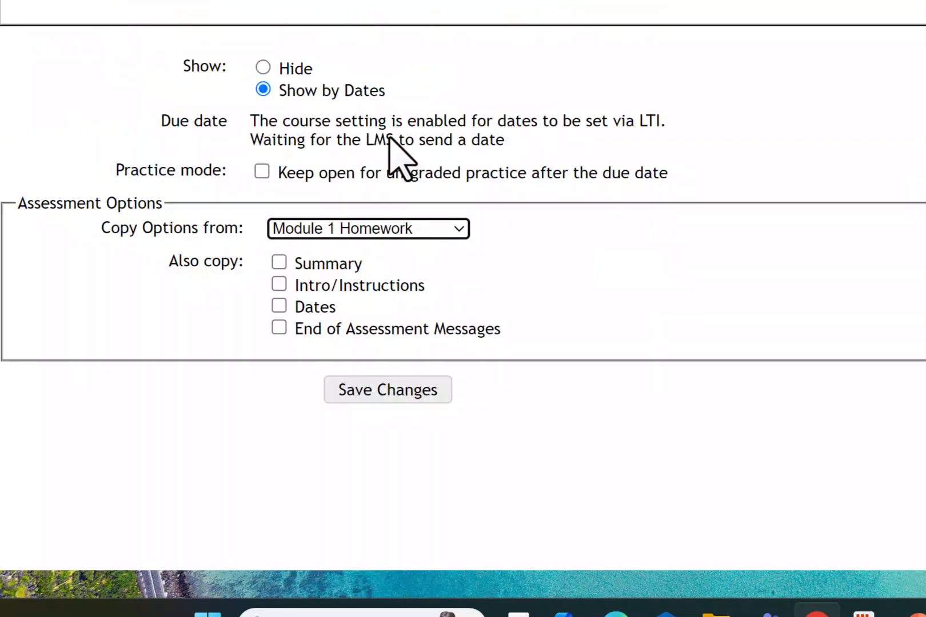
left_click(420, 394)
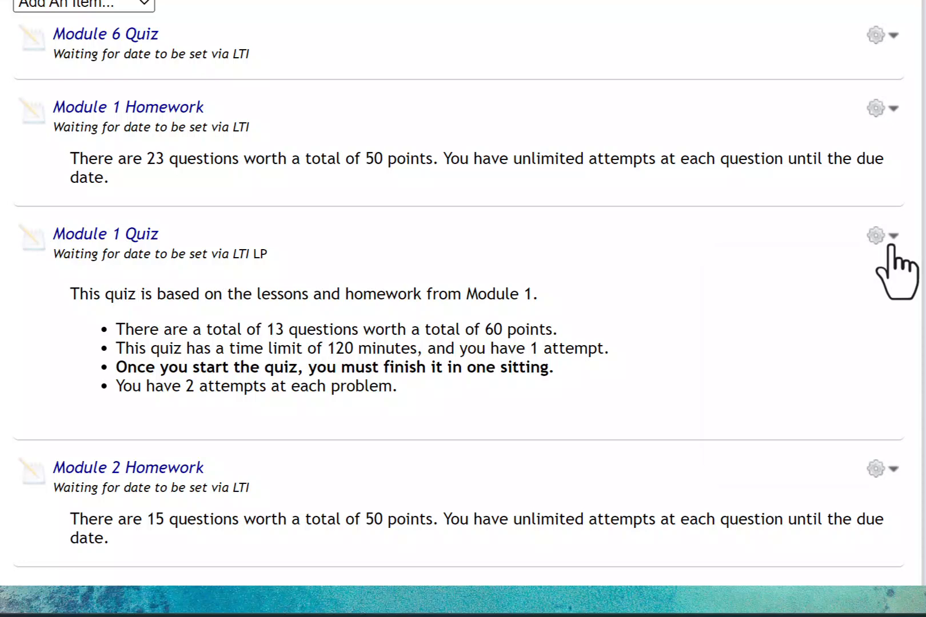
Step: Open the settings of Module 1 Quiz from the course item list and examine its core assessment options
left_click(890, 245)
left_click(864, 297)
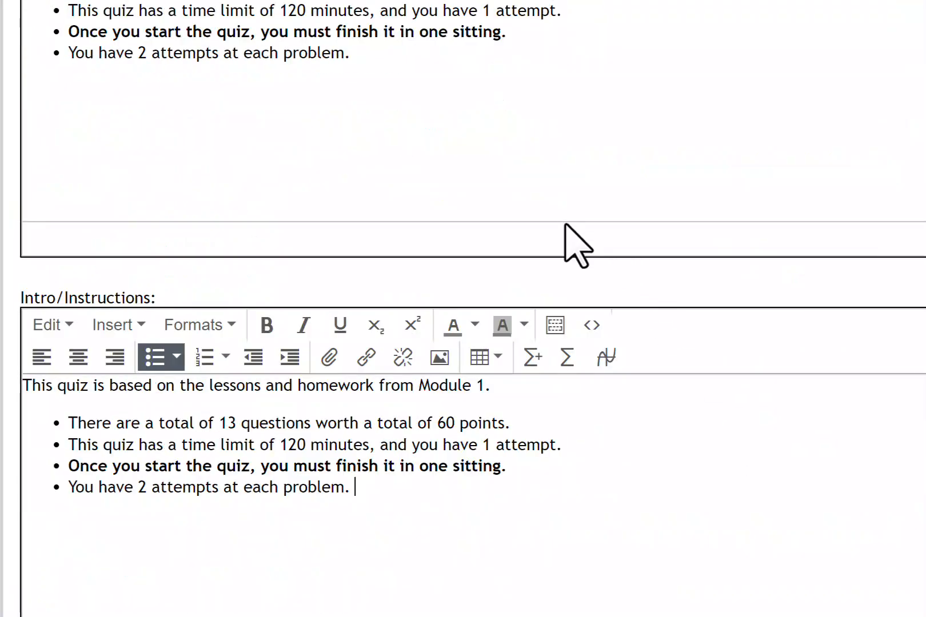
scroll(709, 337, "down", 5)
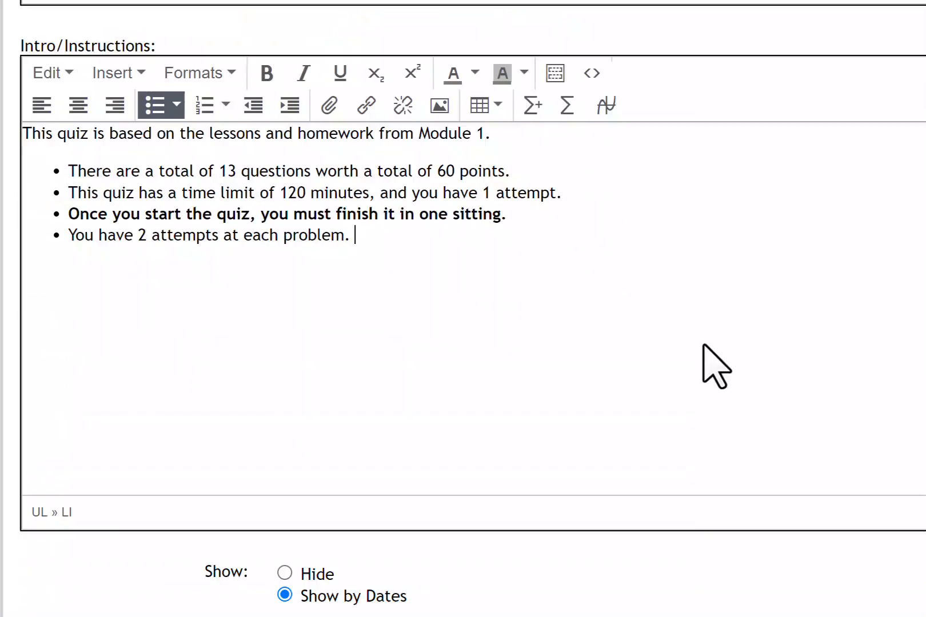
scroll(704, 366, "down", 13)
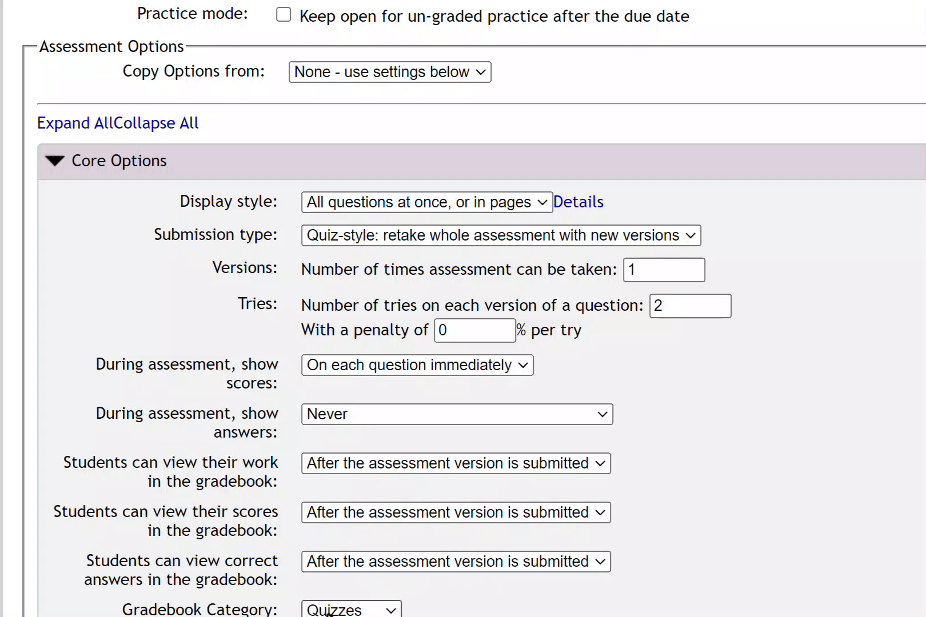
Step: Expand the quiz's additional display options and its time limit and access control options for review
scroll(328, 612, "down", 2)
left_click(347, 557)
scroll(351, 531, "down", 4)
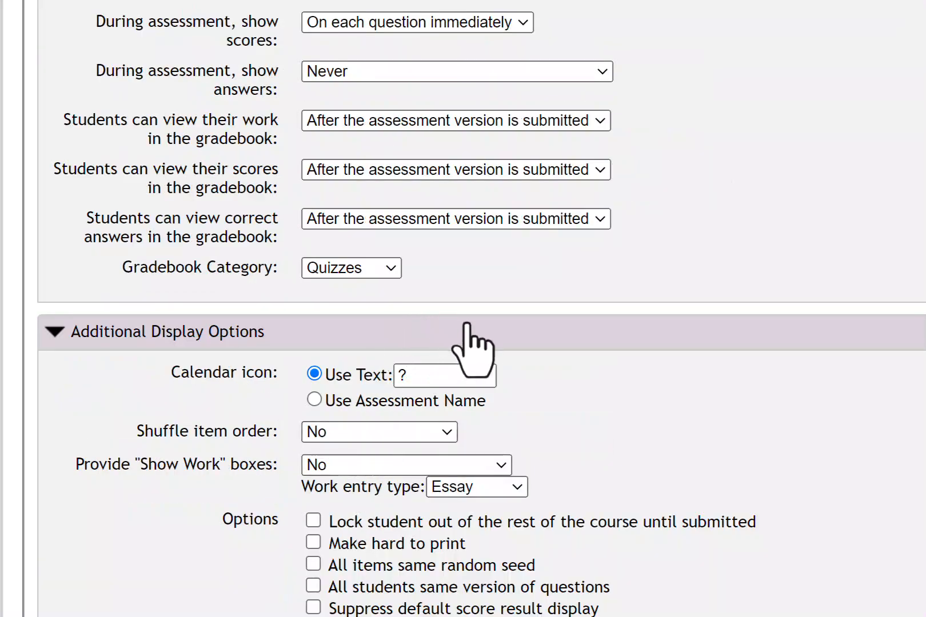
scroll(516, 414, "down", 6)
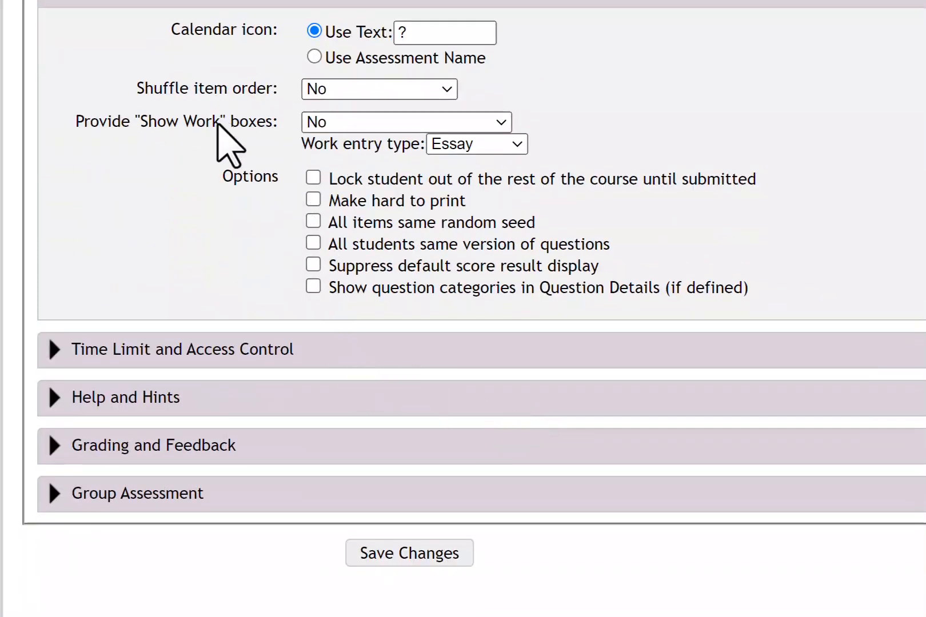
left_click(243, 348)
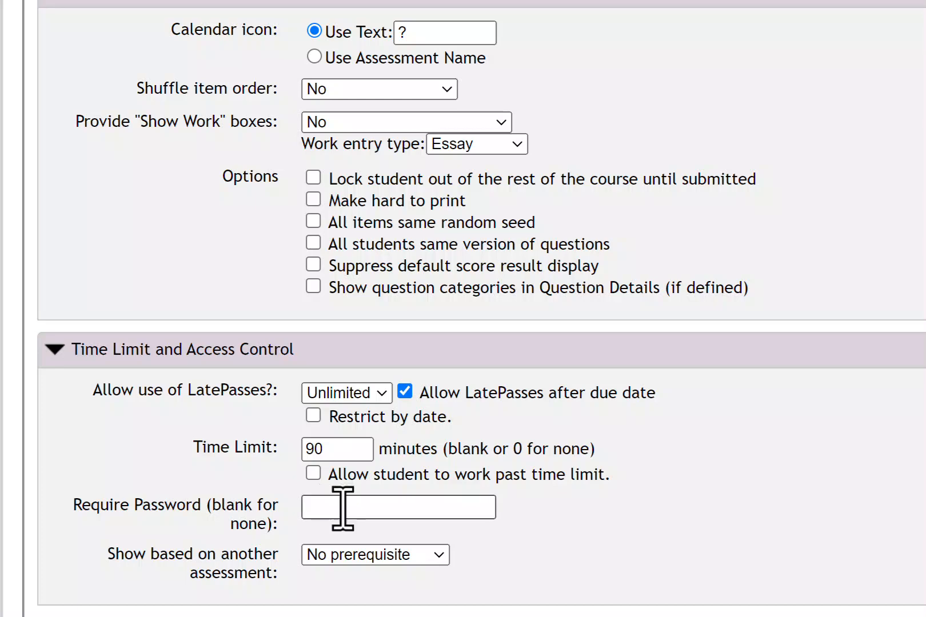
Step: Set Module 1 Quiz to show only after a score of 75 percent is obtained on Module 1 Homework
left_click(325, 554)
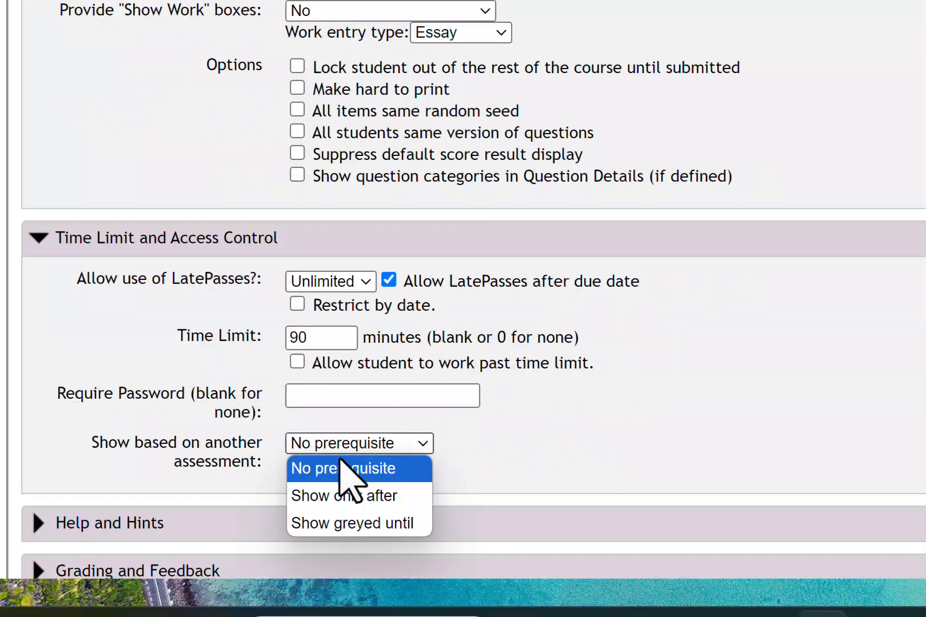
left_click(361, 491)
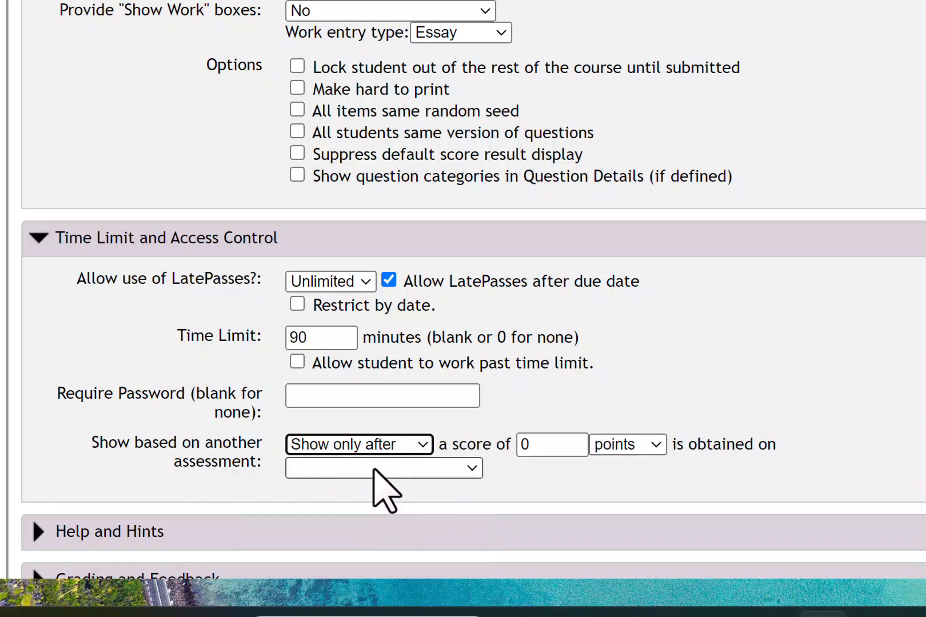
left_click(374, 470)
scroll(380, 157, "down", 10)
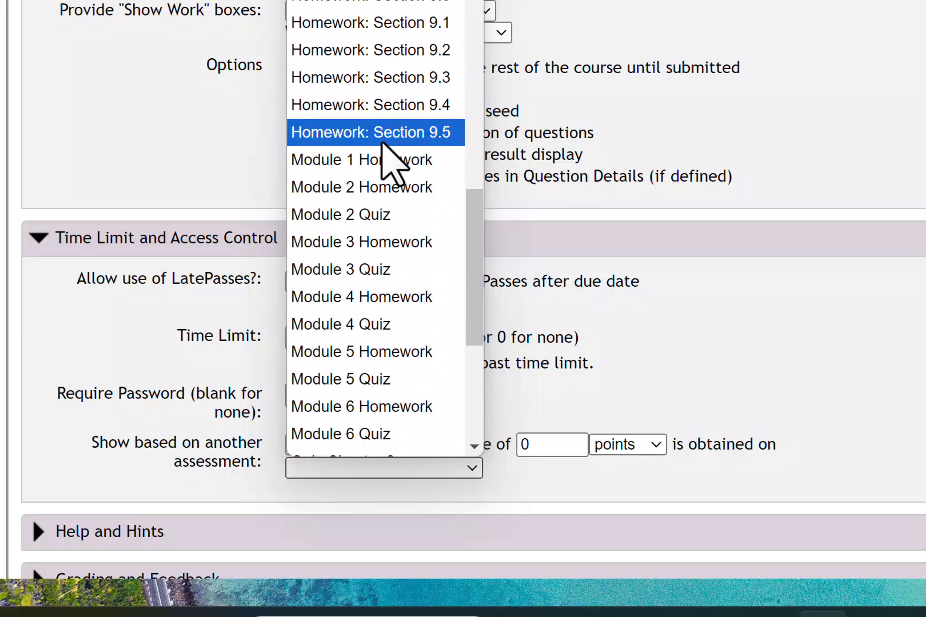
left_click(411, 162)
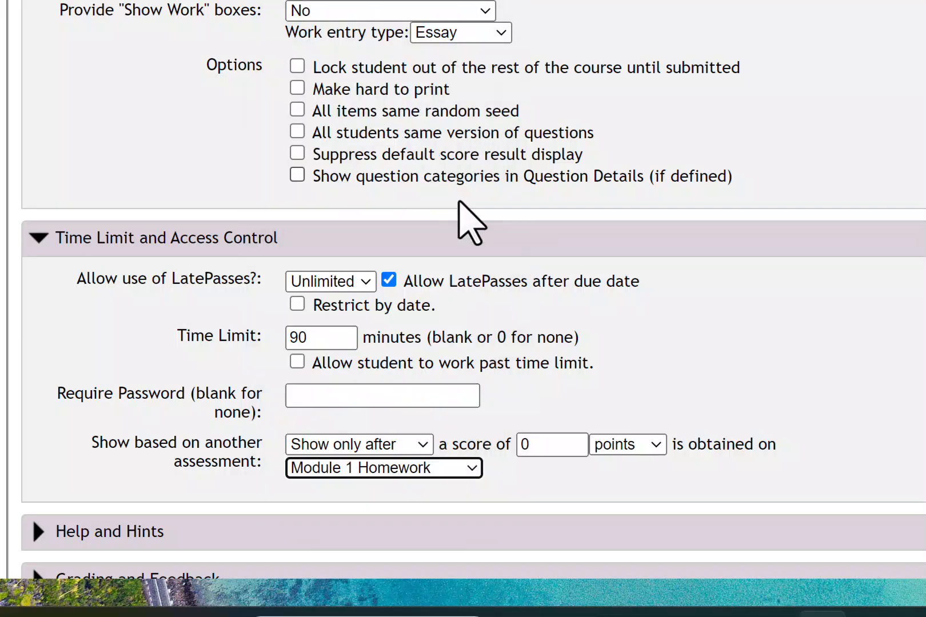
left_click(643, 446)
left_click(641, 496)
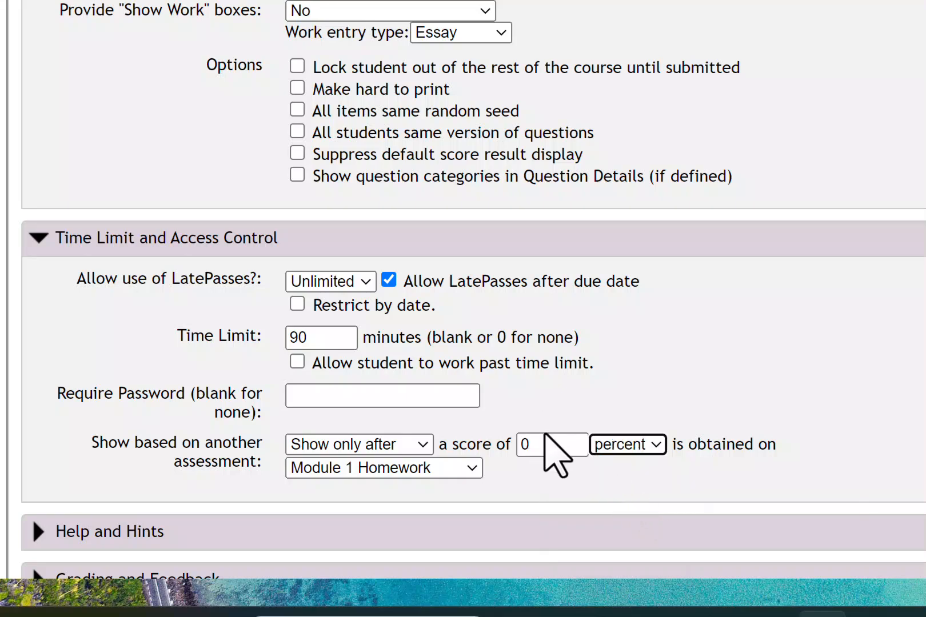
left_click_drag(553, 449, 505, 444)
type("75")
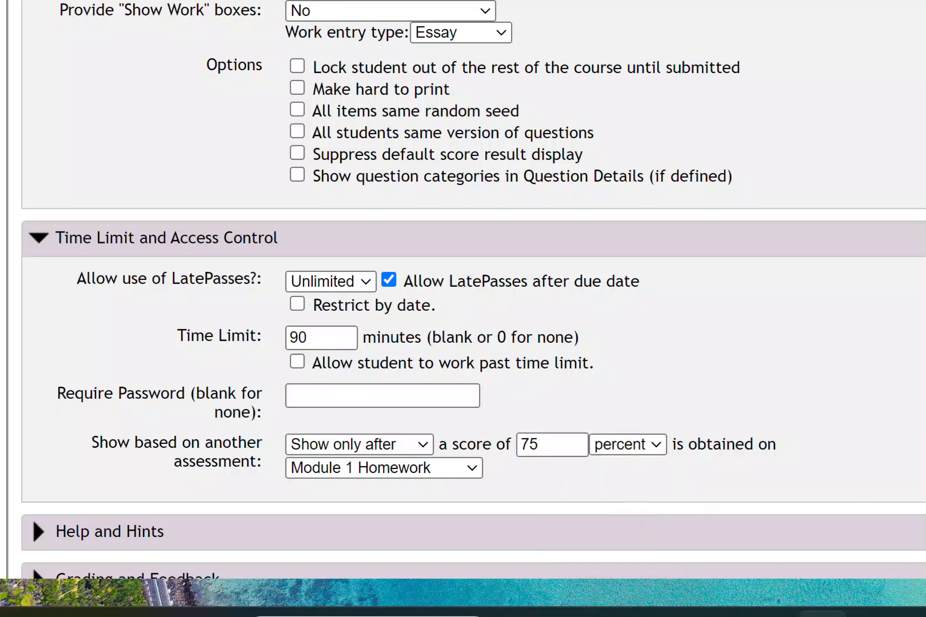
Step: Set the quiz's condition based on another assessment back to No prerequisite
left_click(417, 444)
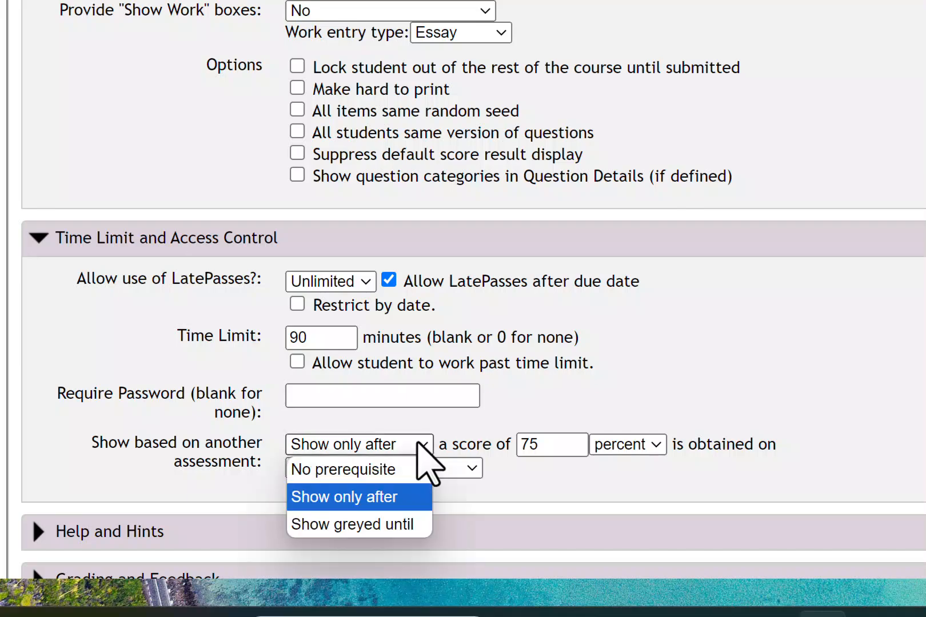
left_click(400, 469)
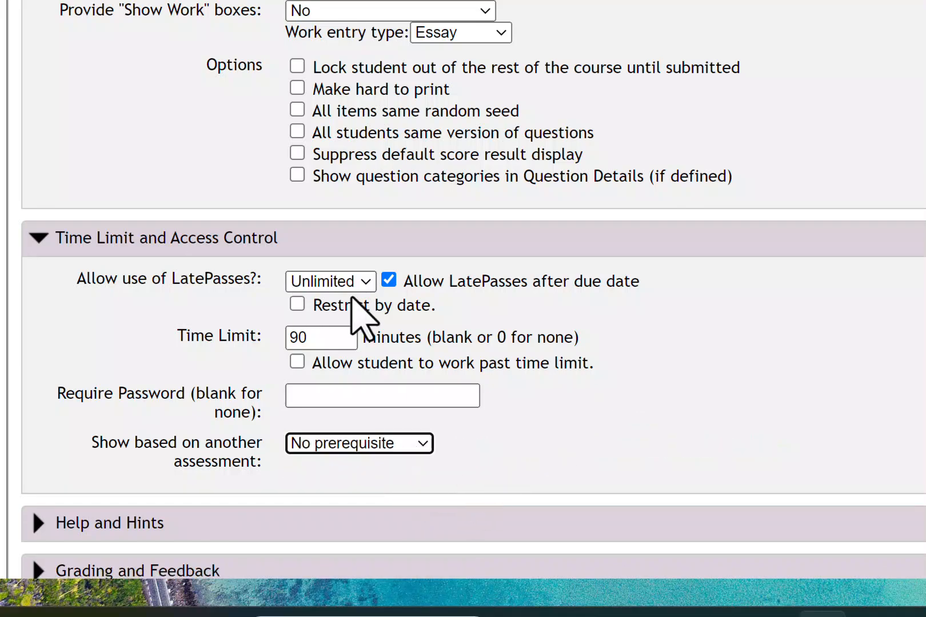
Step: Review the quiz's help and hints, grading and feedback, and group assessment options, and save the changes
scroll(383, 320, "down", 4)
left_click(37, 294)
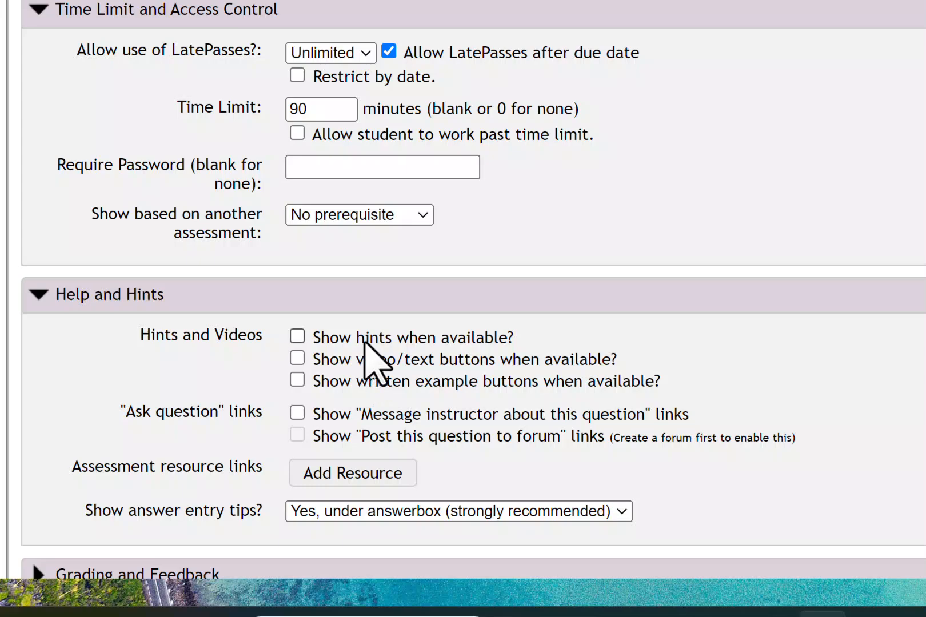
scroll(365, 349, "down", 4)
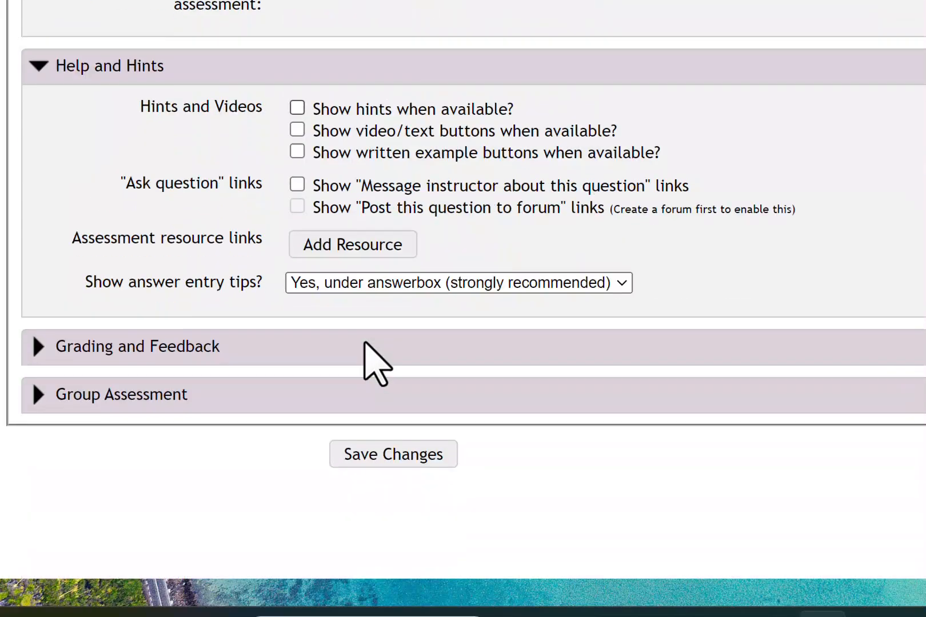
left_click(399, 360)
scroll(479, 365, "down", 2)
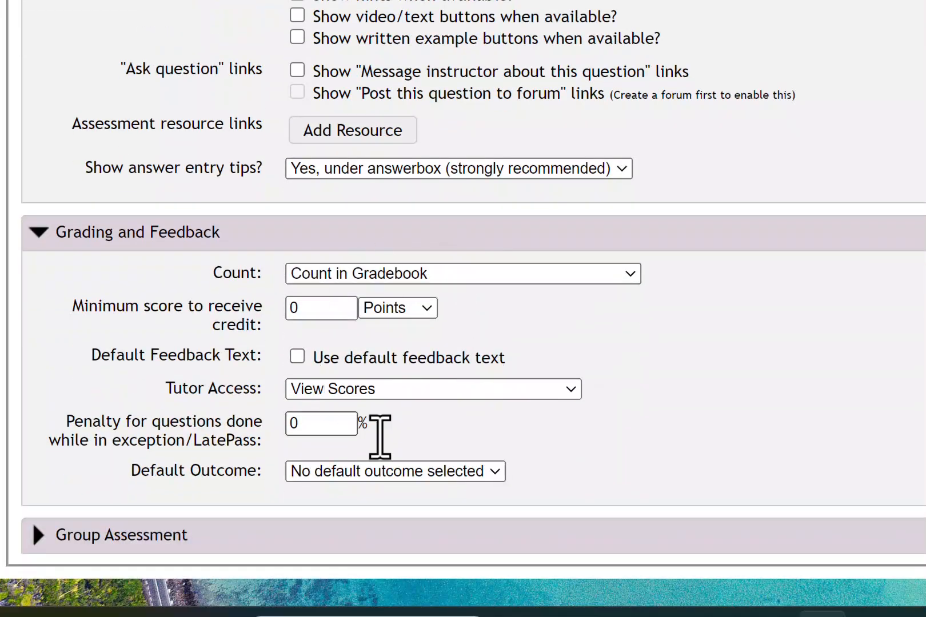
scroll(400, 394, "down", 3)
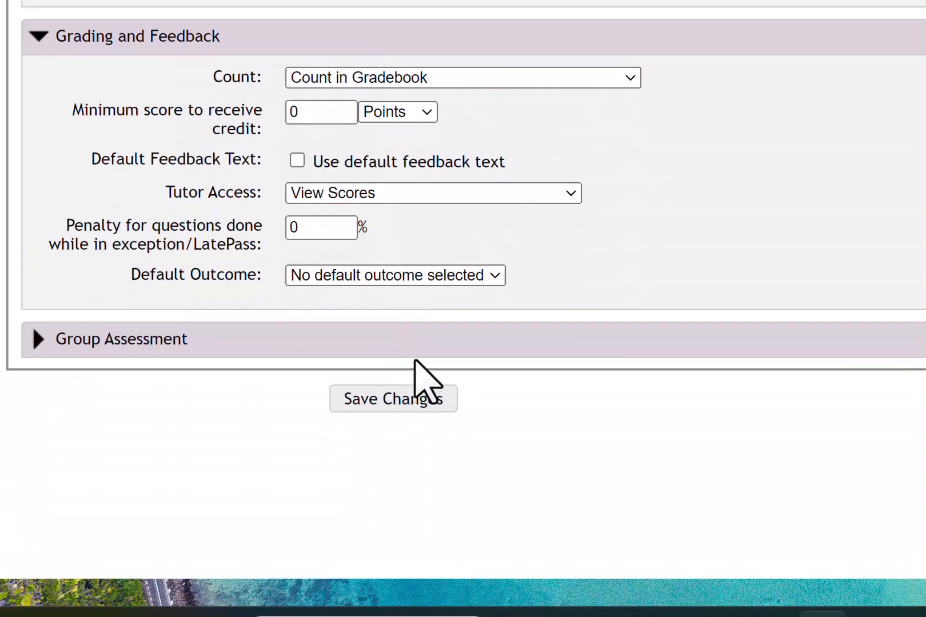
left_click(420, 345)
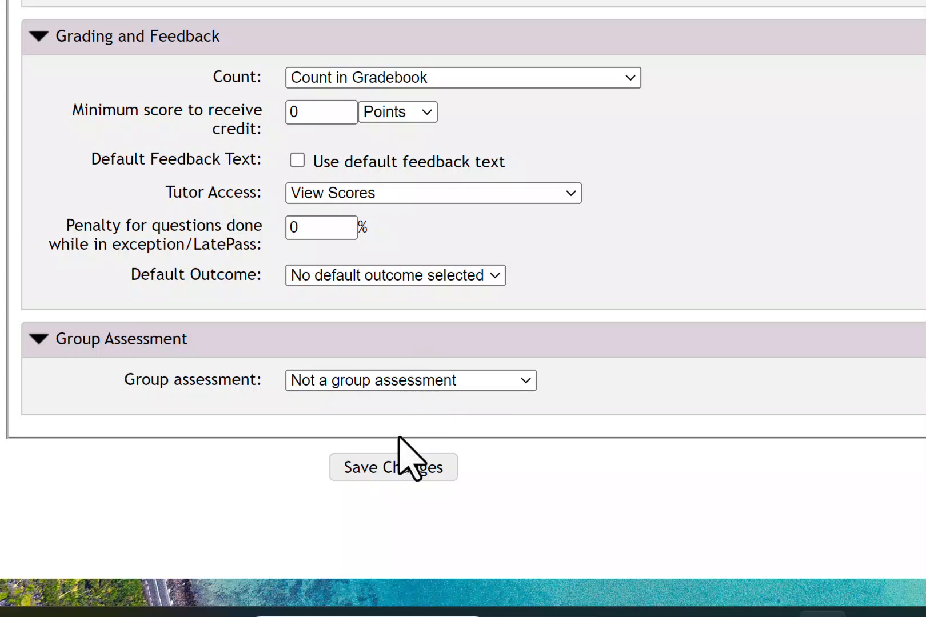
left_click(394, 466)
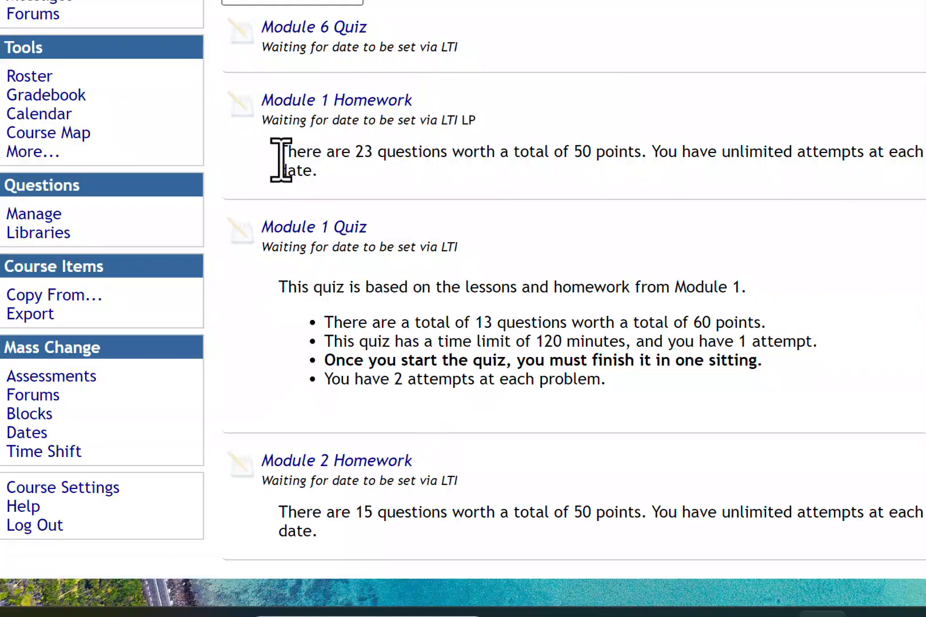
Step: Open the settings of Module 2 Quiz from the course item list
scroll(490, 228, "down", 8)
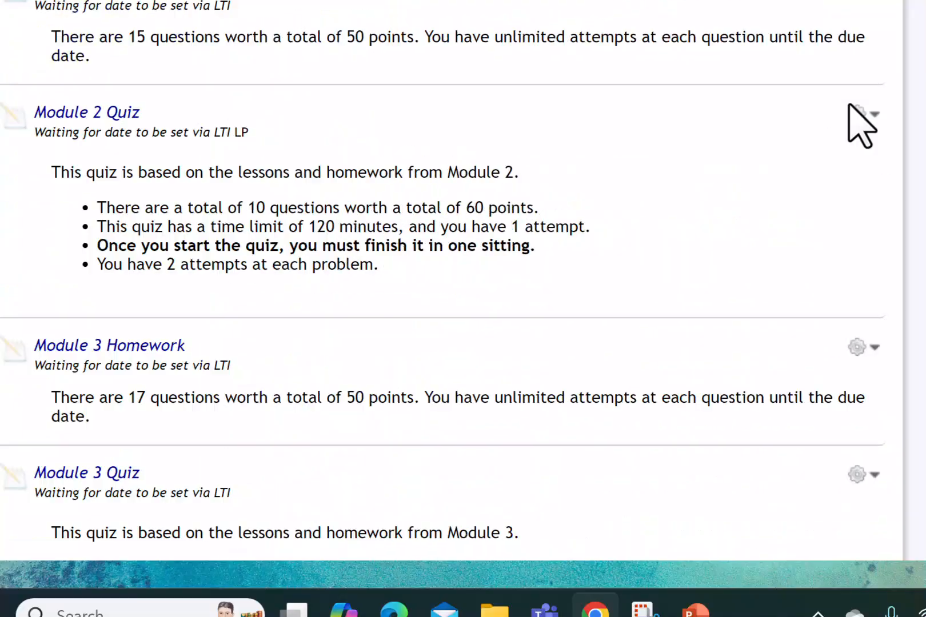
left_click(857, 115)
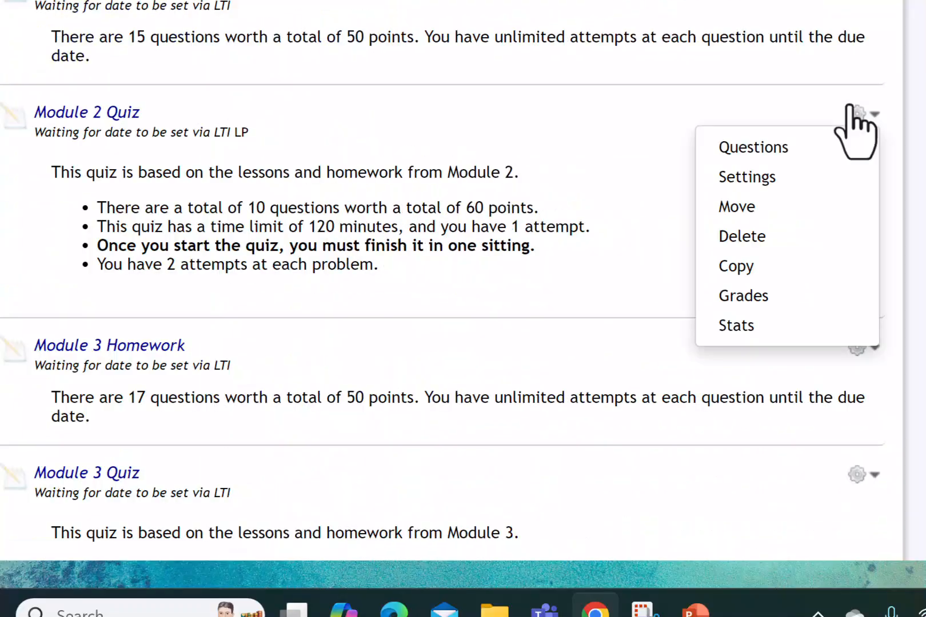
left_click(796, 180)
Step: Copy the assessment options from Module 1 Quiz into Module 2 Quiz and save the changes
scroll(529, 223, "down", 13)
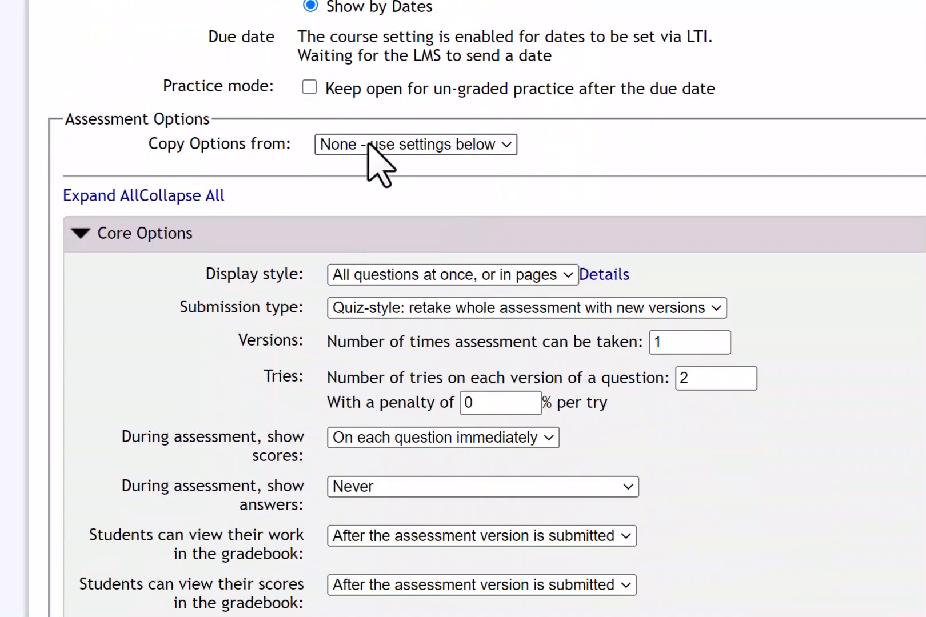
left_click(423, 150)
scroll(400, 214, "down", 10)
scroll(407, 229, "down", 7)
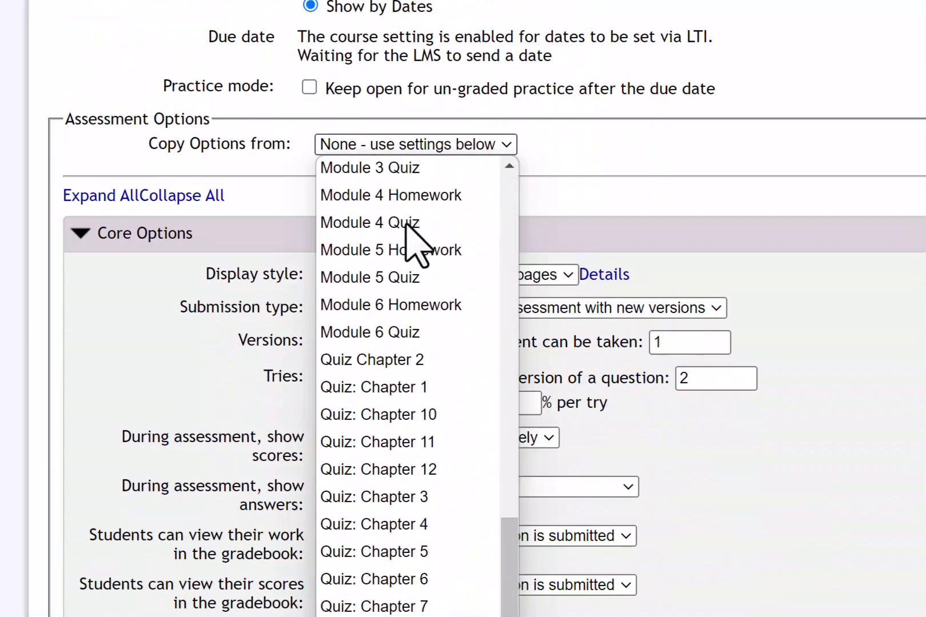
scroll(414, 235, "up", 3)
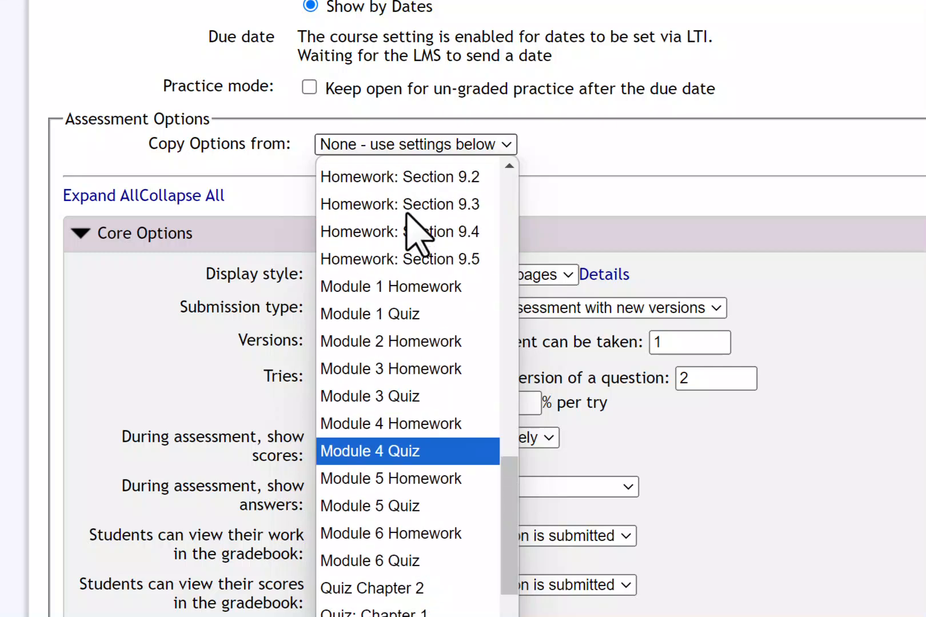
left_click(409, 314)
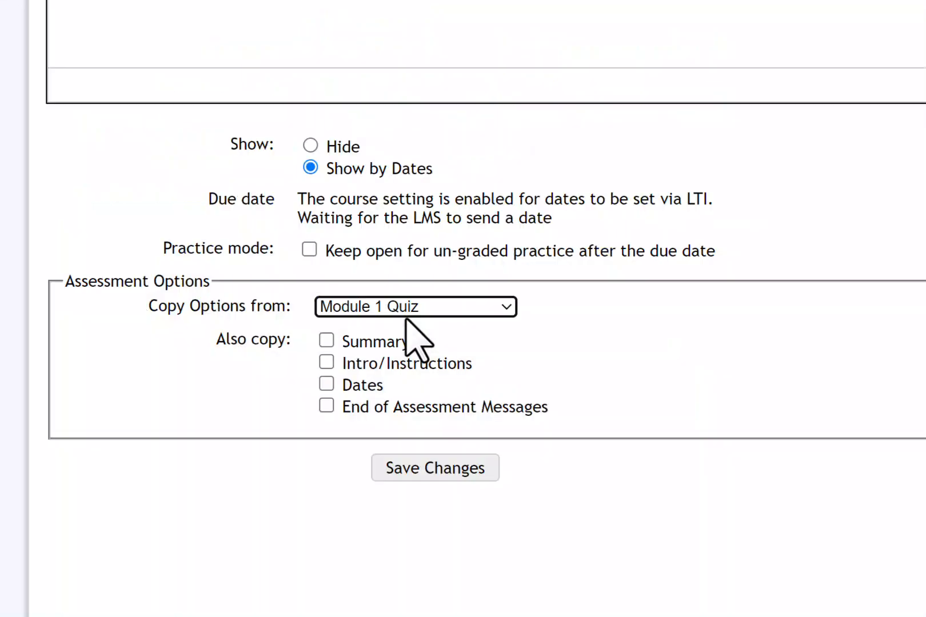
left_click(479, 463)
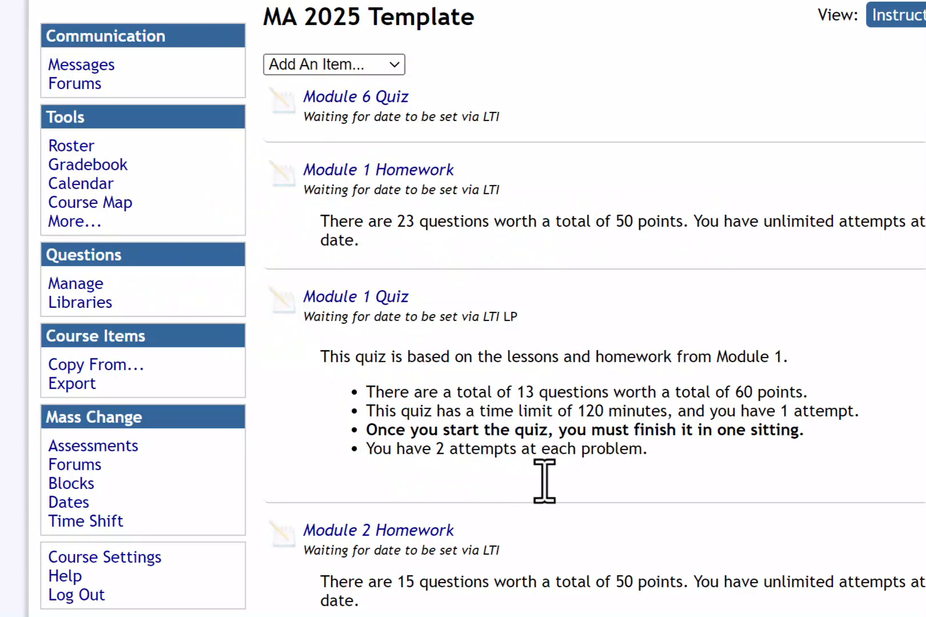